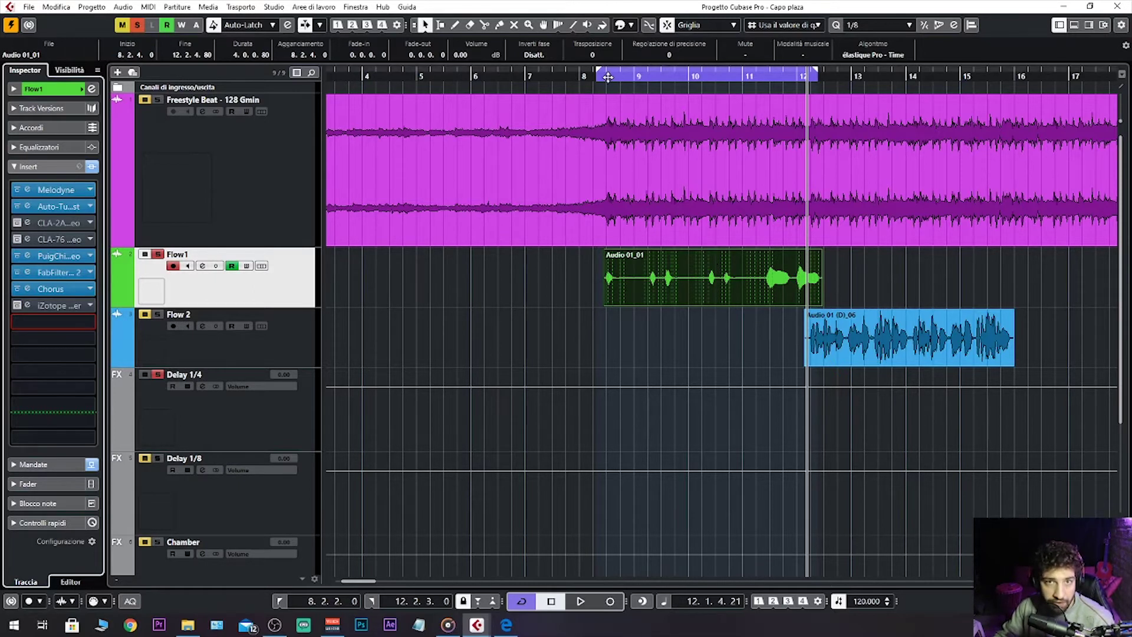
Audition the looped Flow1 vocal and load SPL TwinTube into the track's first free insert slot.
key(space)
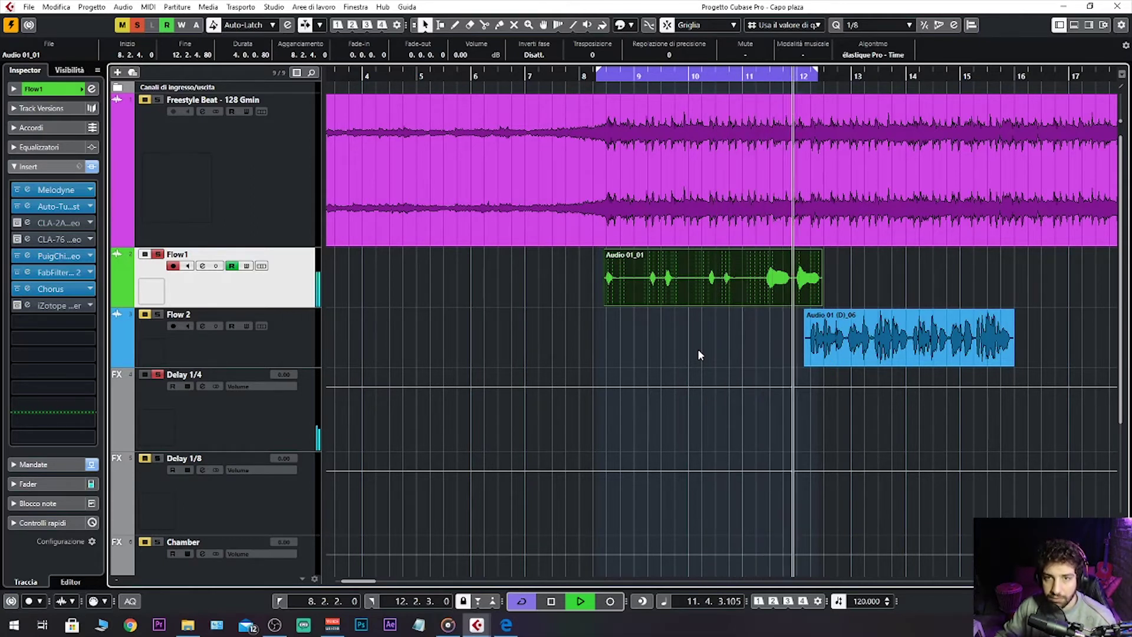
key(space)
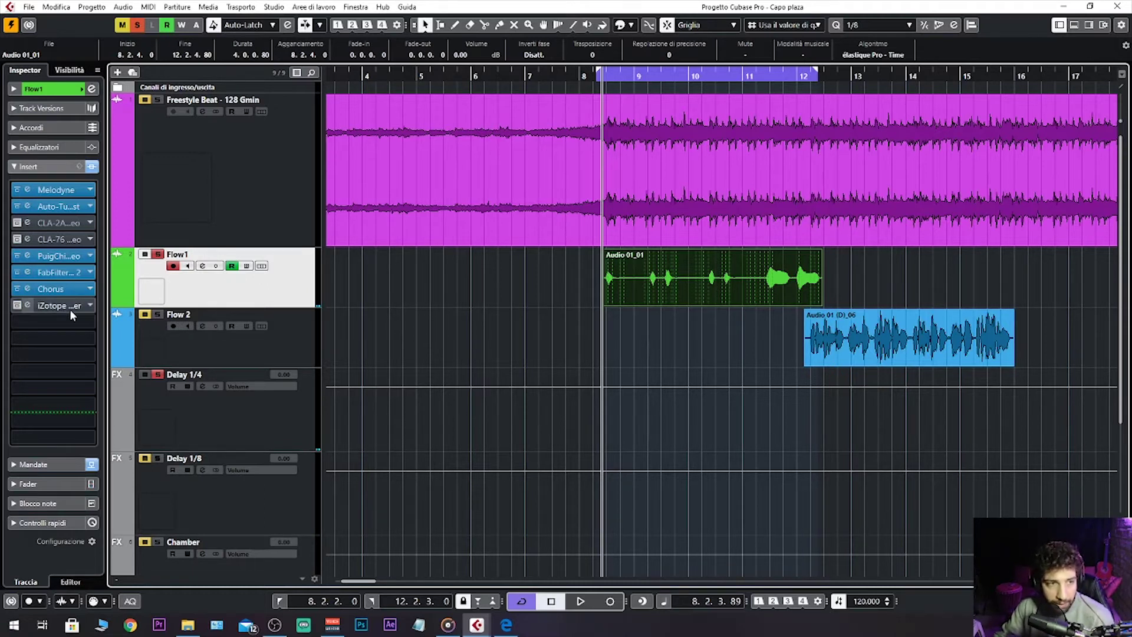
click(56, 322)
click(415, 391)
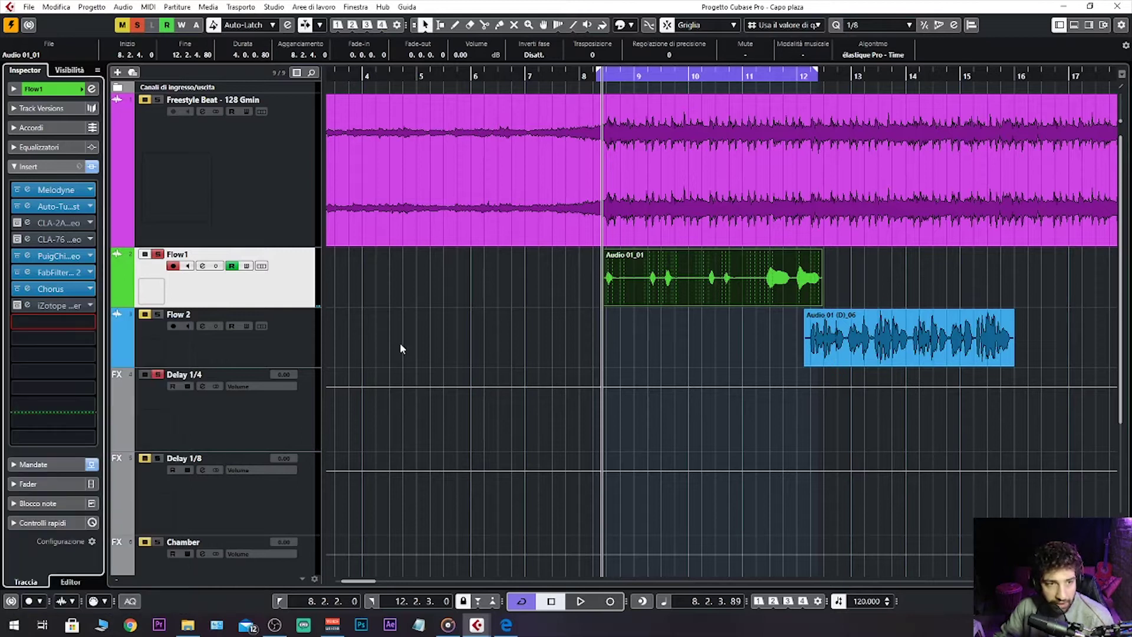
click(92, 319)
scroll(94, 441, down, 2)
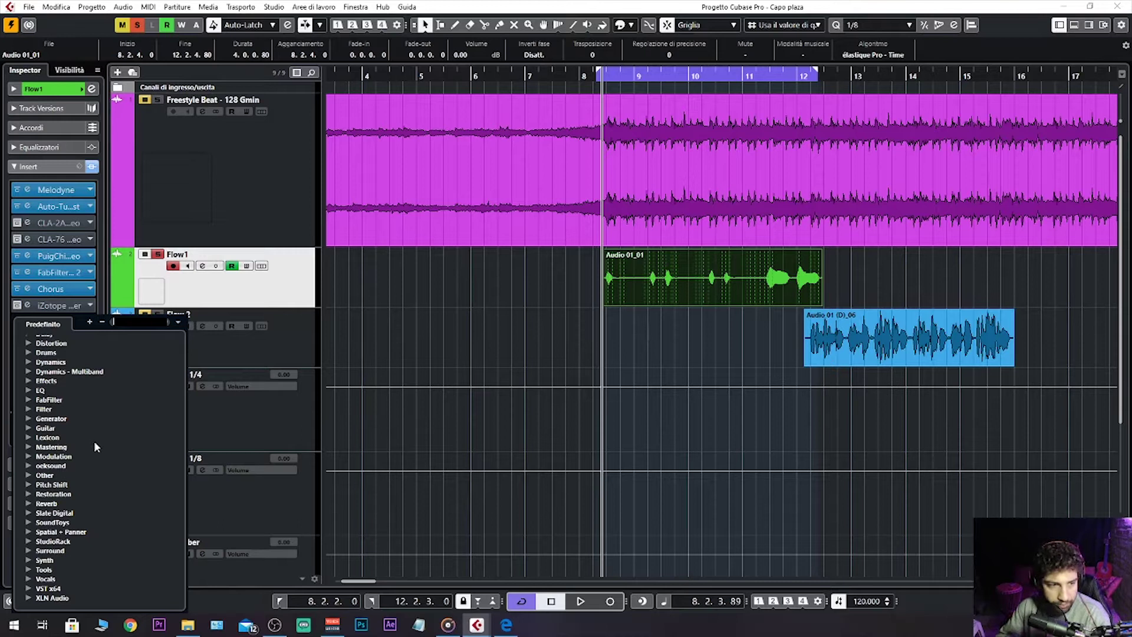
click(27, 589)
scroll(83, 549, down, 8)
scroll(85, 551, down, 3)
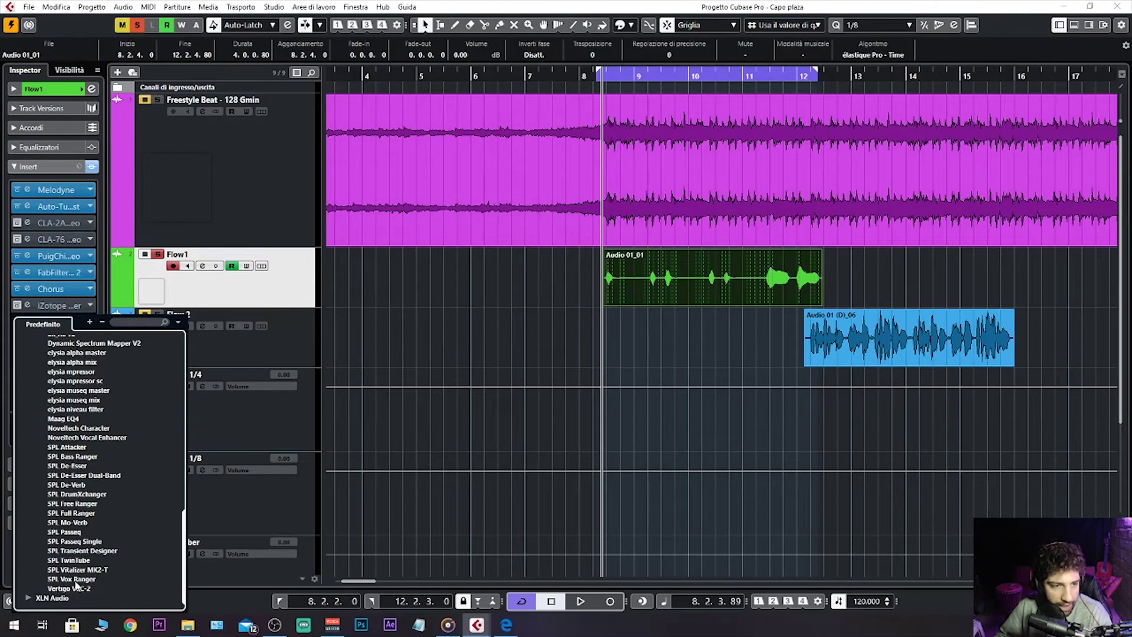
click(81, 567)
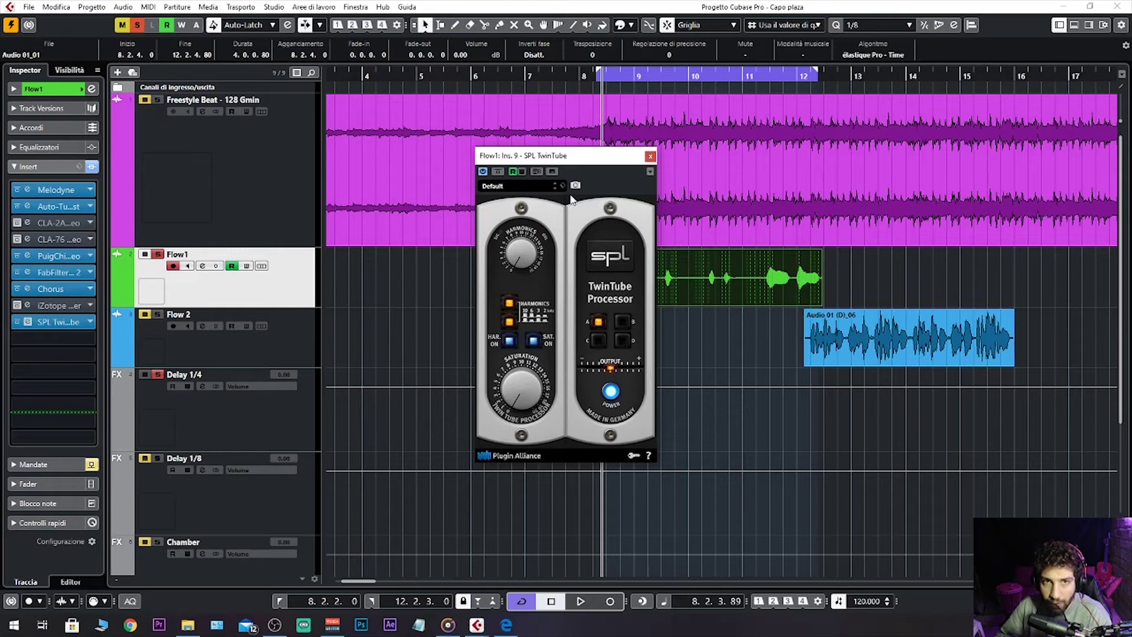
drag(609, 163, 871, 141)
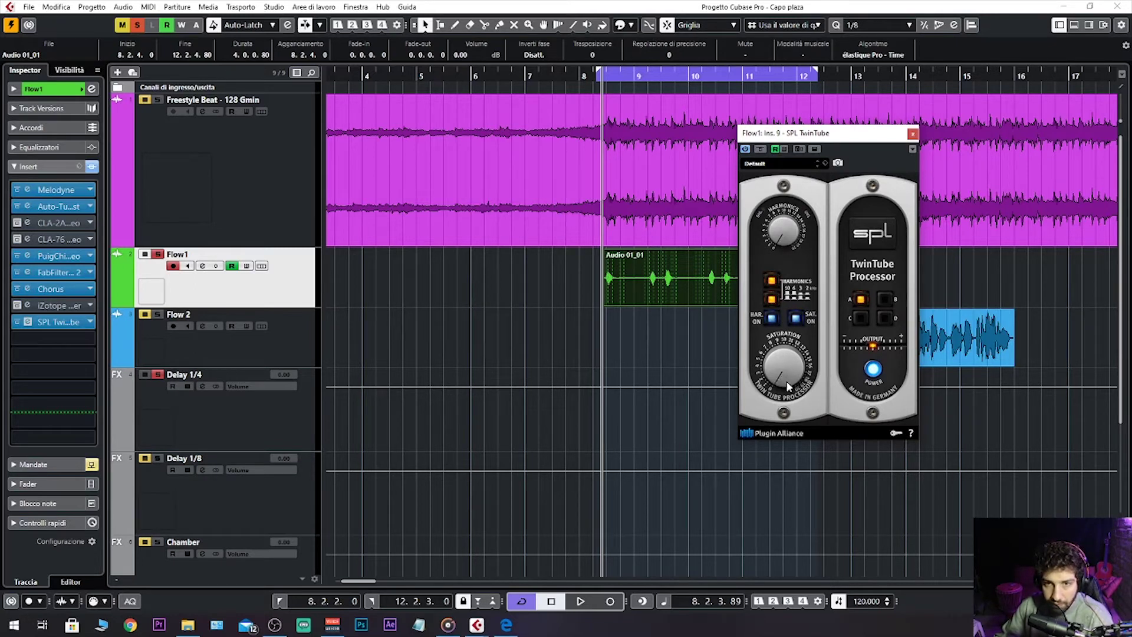
Try raising the Harmonics amount in SPL TwinTube and return it to minimum.
mouse_move(778, 377)
mouse_down()
mouse_move(773, 325)
mouse_move(777, 377)
mouse_up()
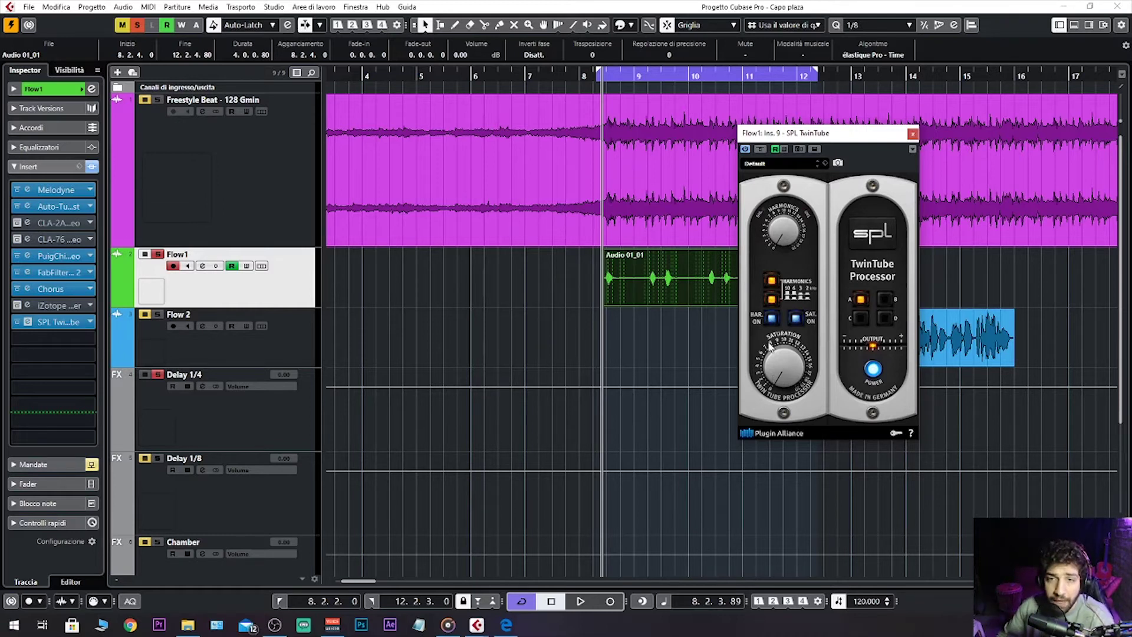
drag(791, 241, 781, 219)
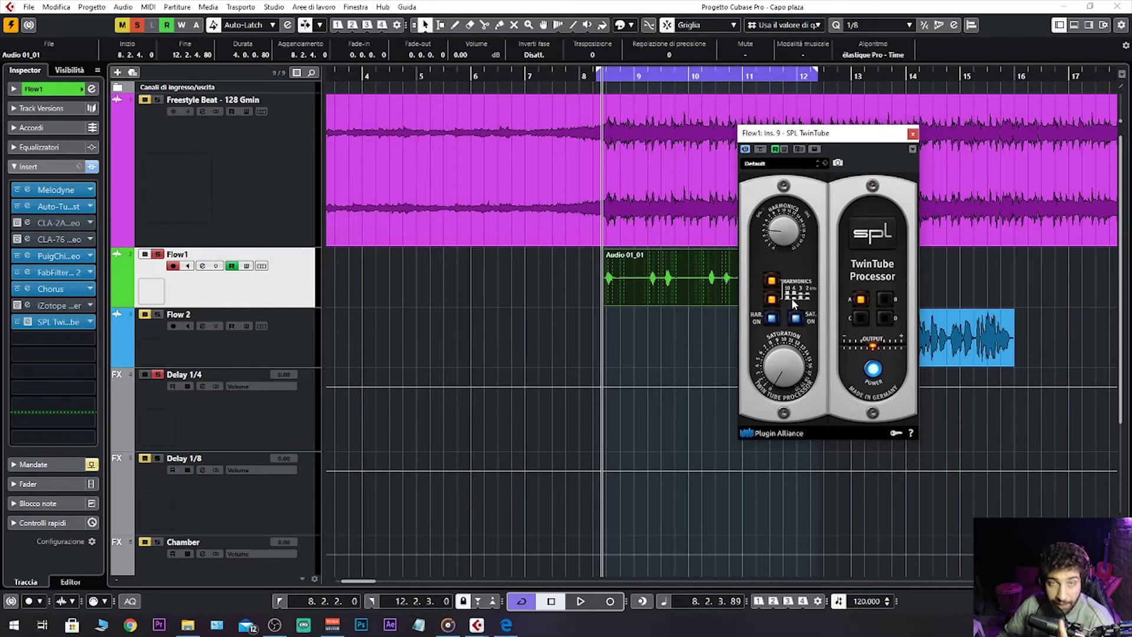
drag(783, 236, 781, 253)
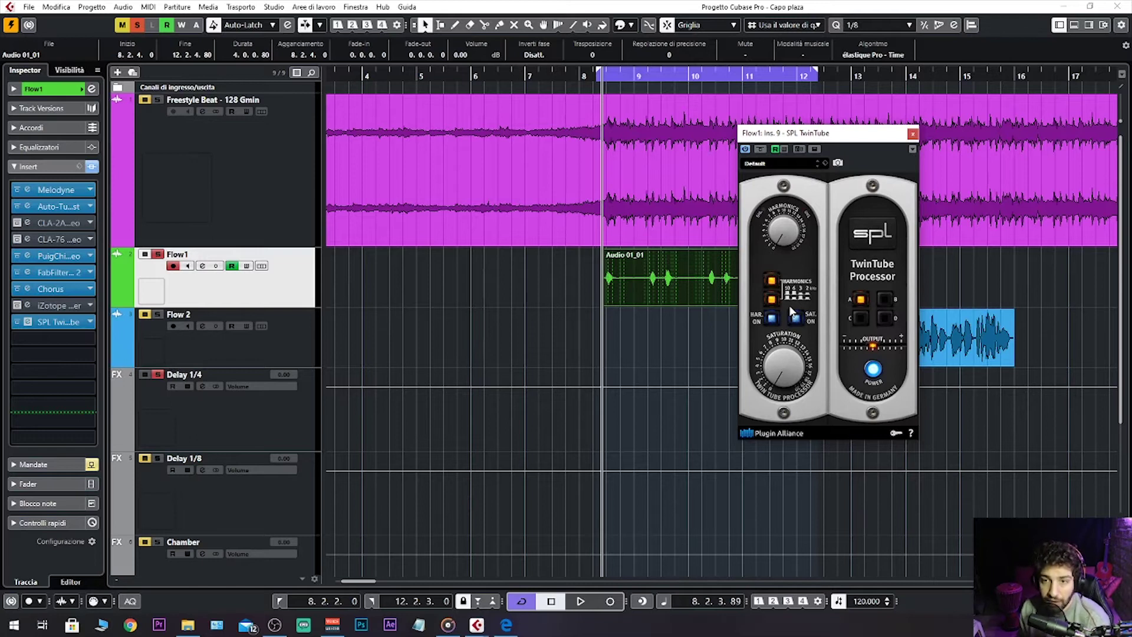
click(912, 434)
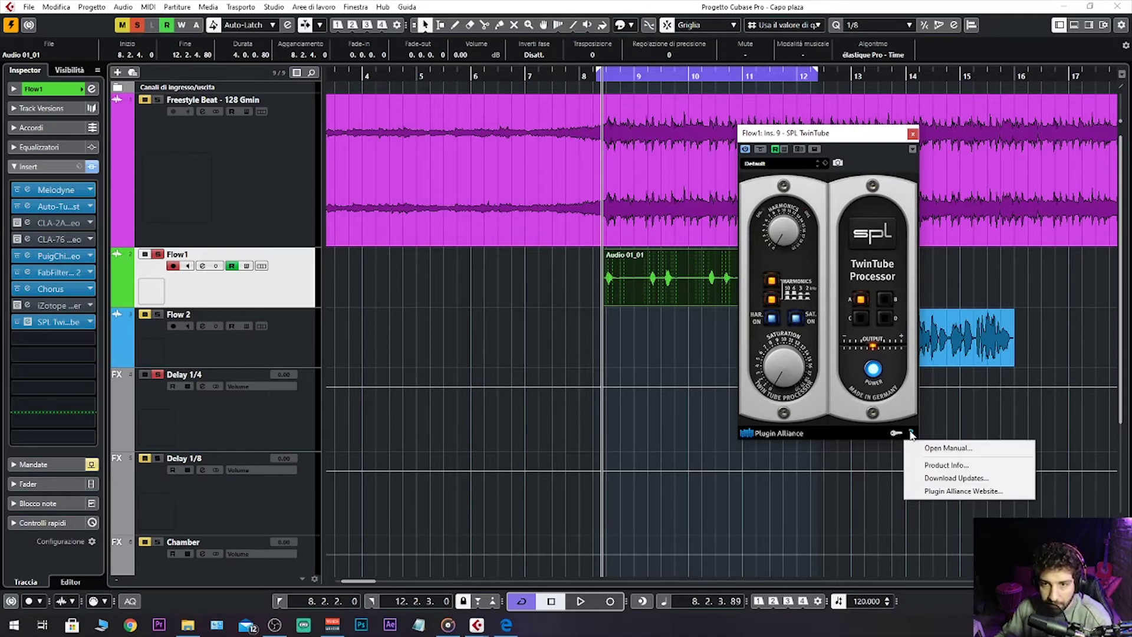
click(932, 462)
click(972, 420)
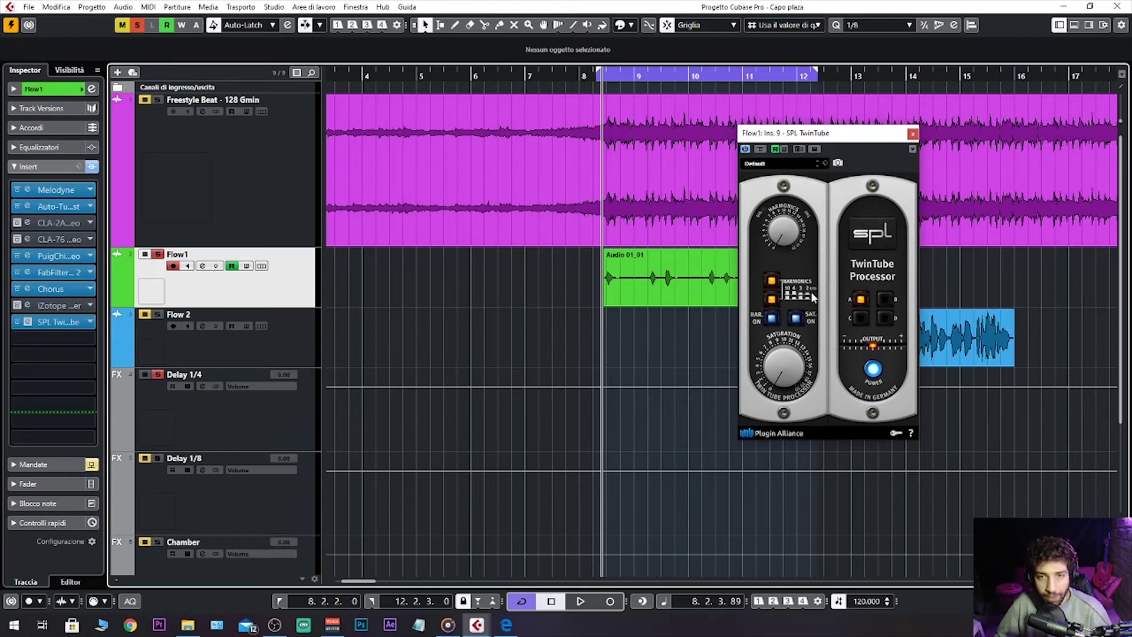
Audition the Flow1 vocal with TwinTube's Saturation at minimum and turned up to maximum.
key(space)
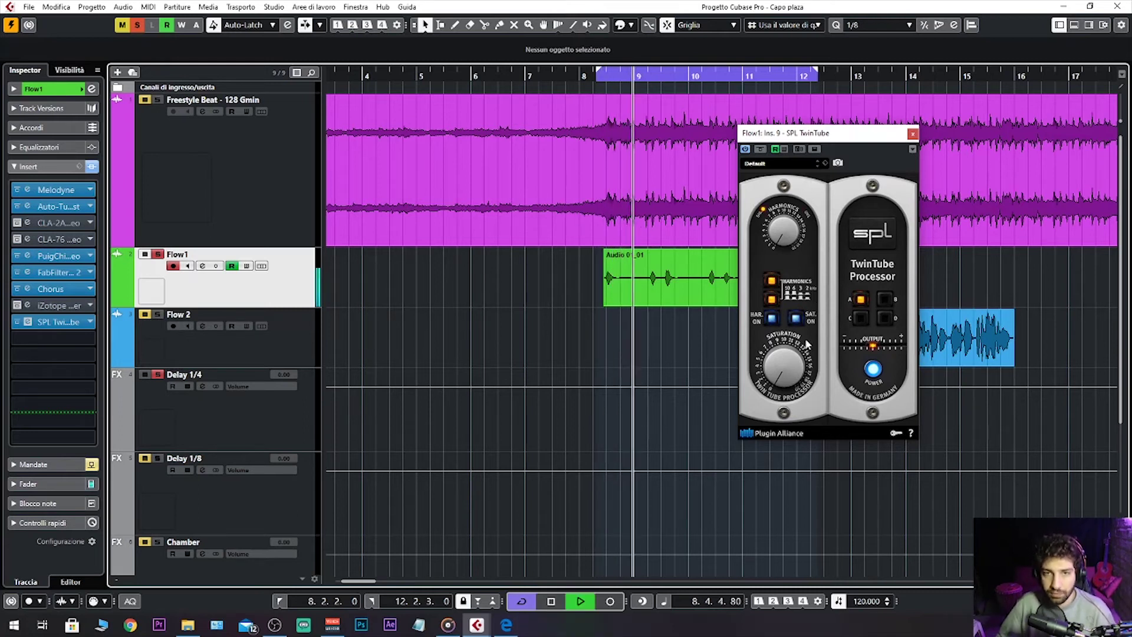
key(space)
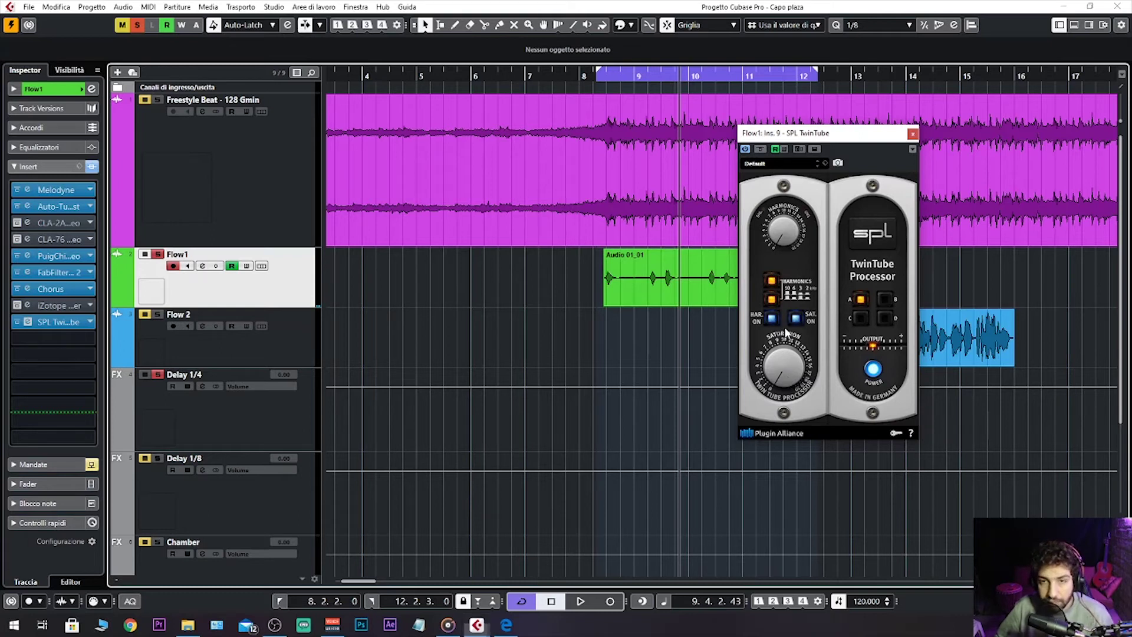
key(space)
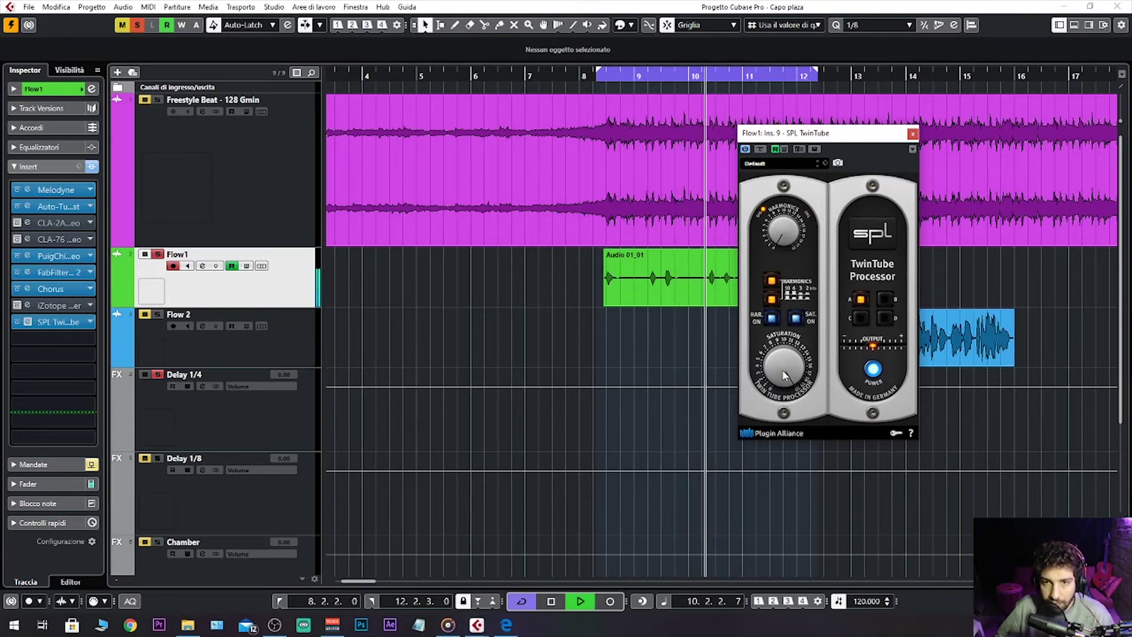
key(space)
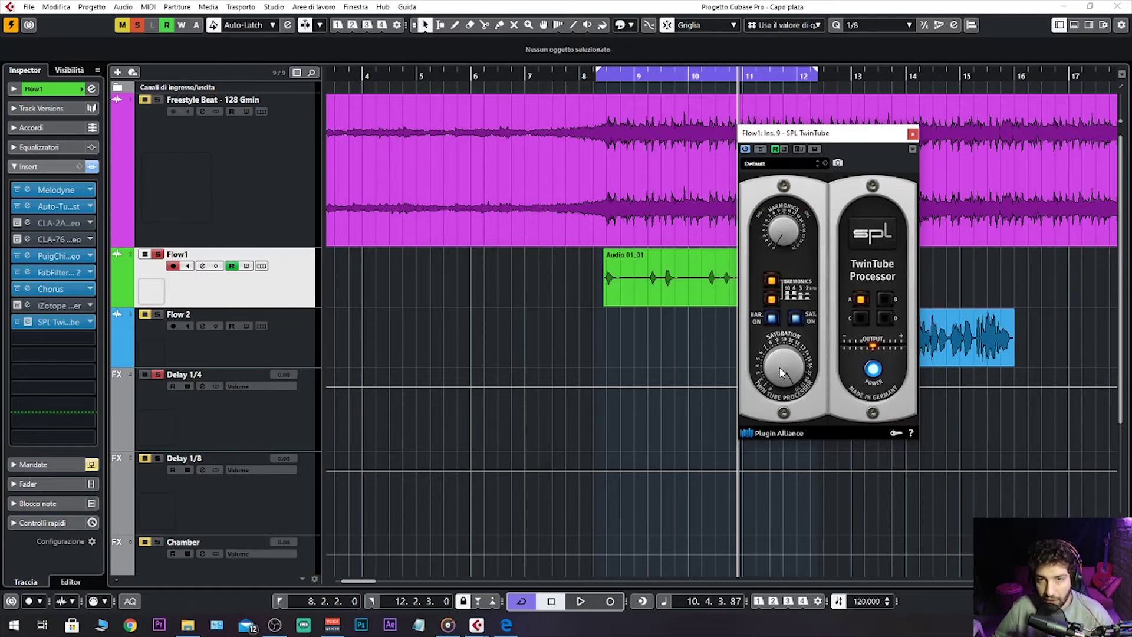
Reduce TwinTube's Saturation to about 10 and listen to the vocal loop.
drag(778, 389, 778, 435)
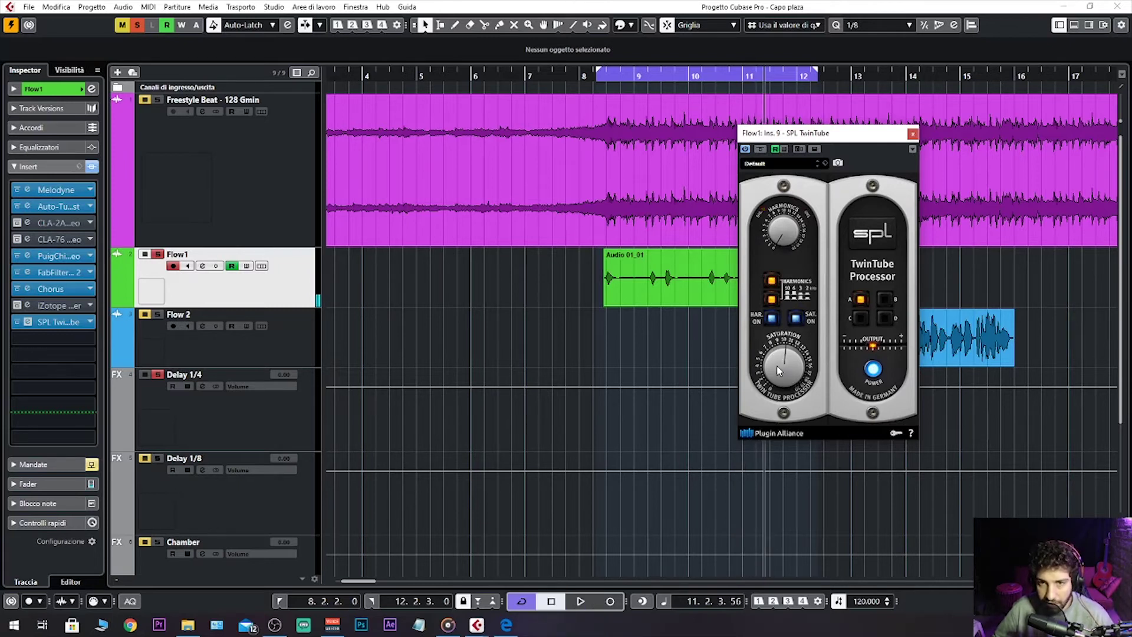
key(space)
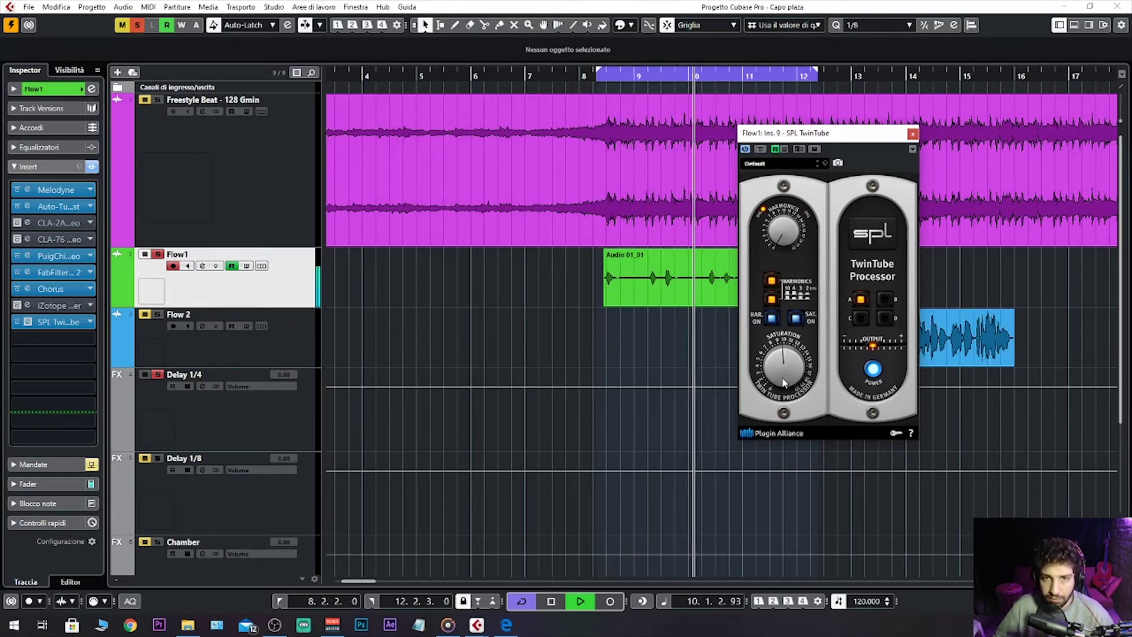
key(space)
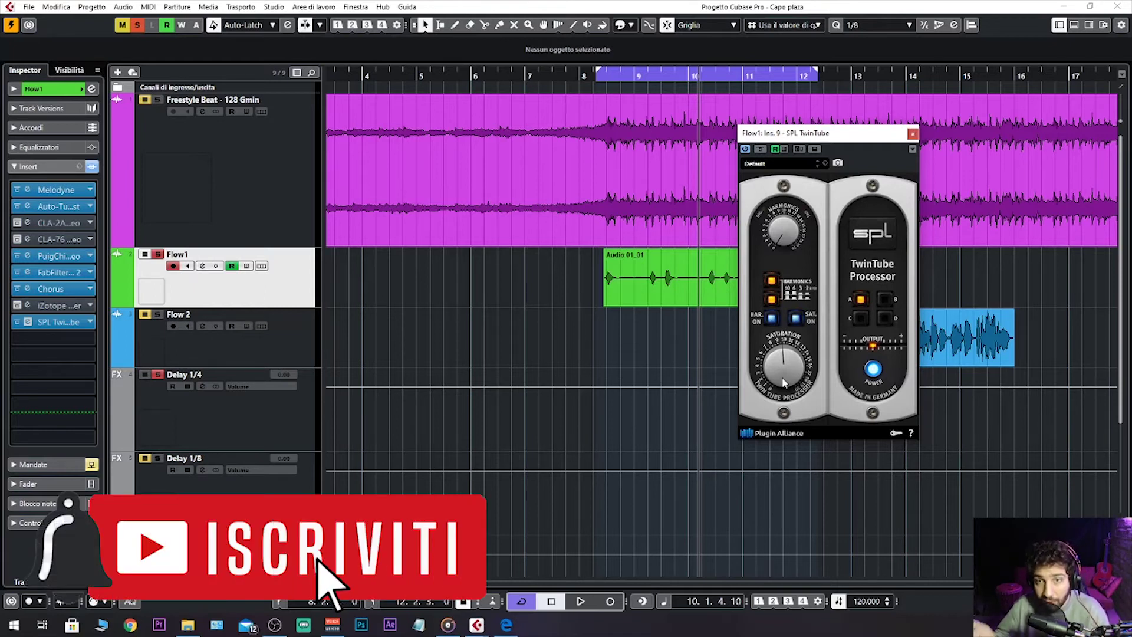
Keep auditioning the vocal loop and lower TwinTube's Saturation to about 3.
key(space)
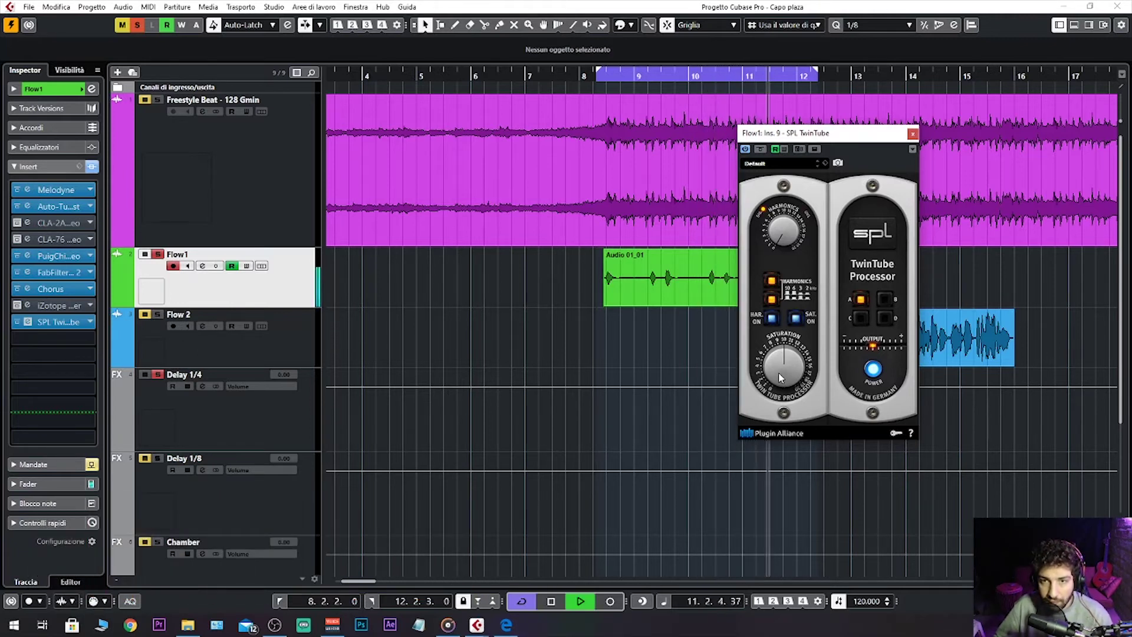
key(space)
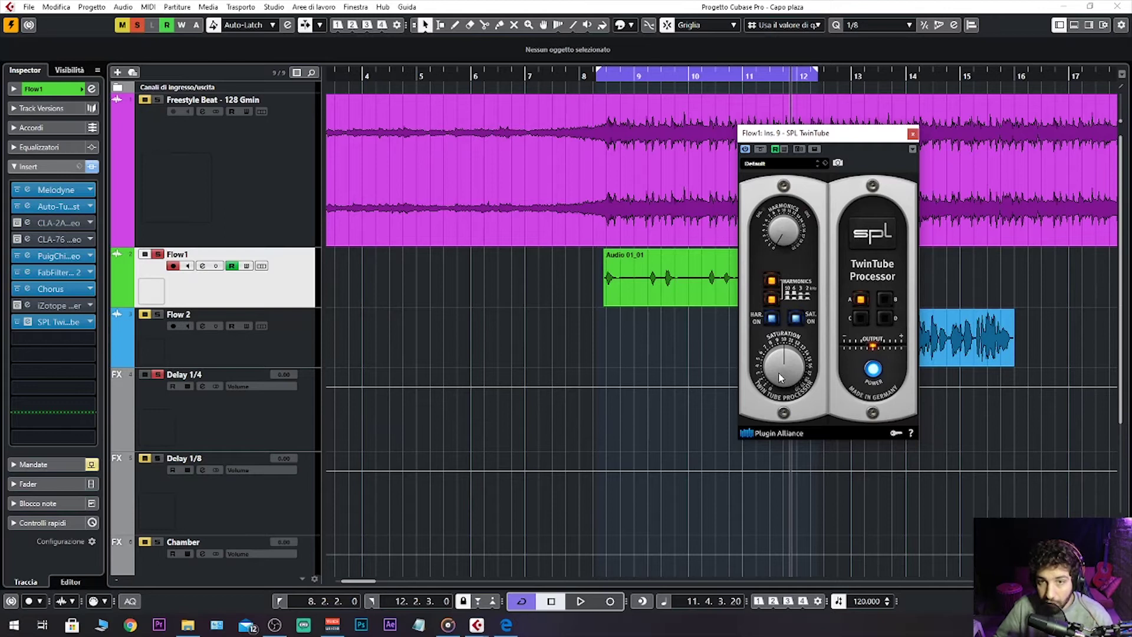
key(space)
drag(779, 377, 778, 407)
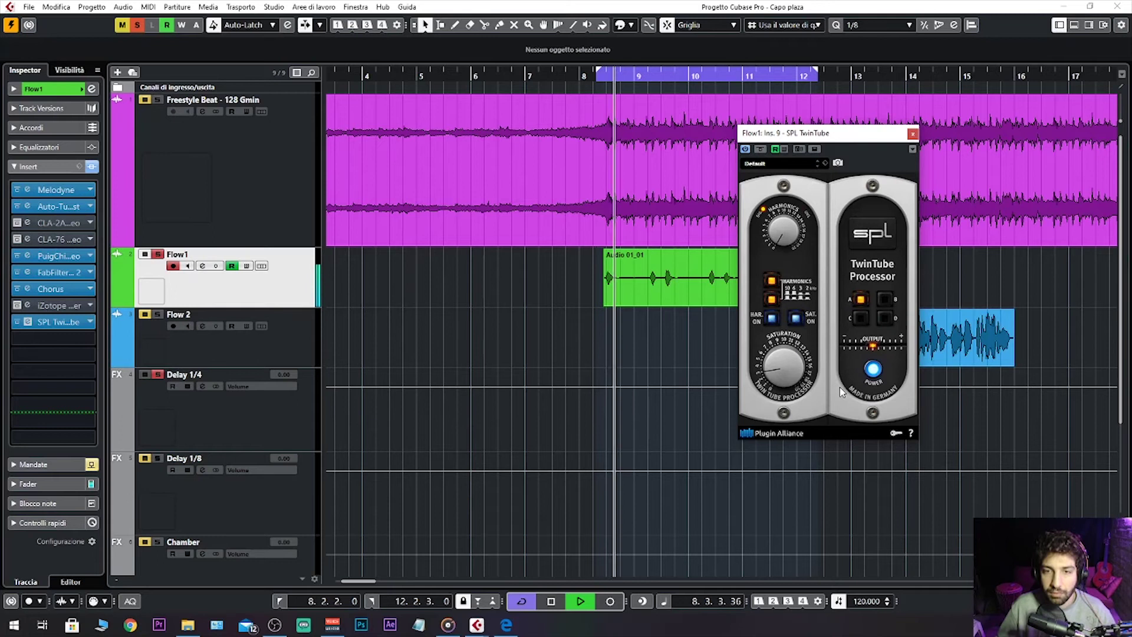
Compare the Flow1 vocal with SPL TwinTube bypassed and active during loop playback.
click(761, 149)
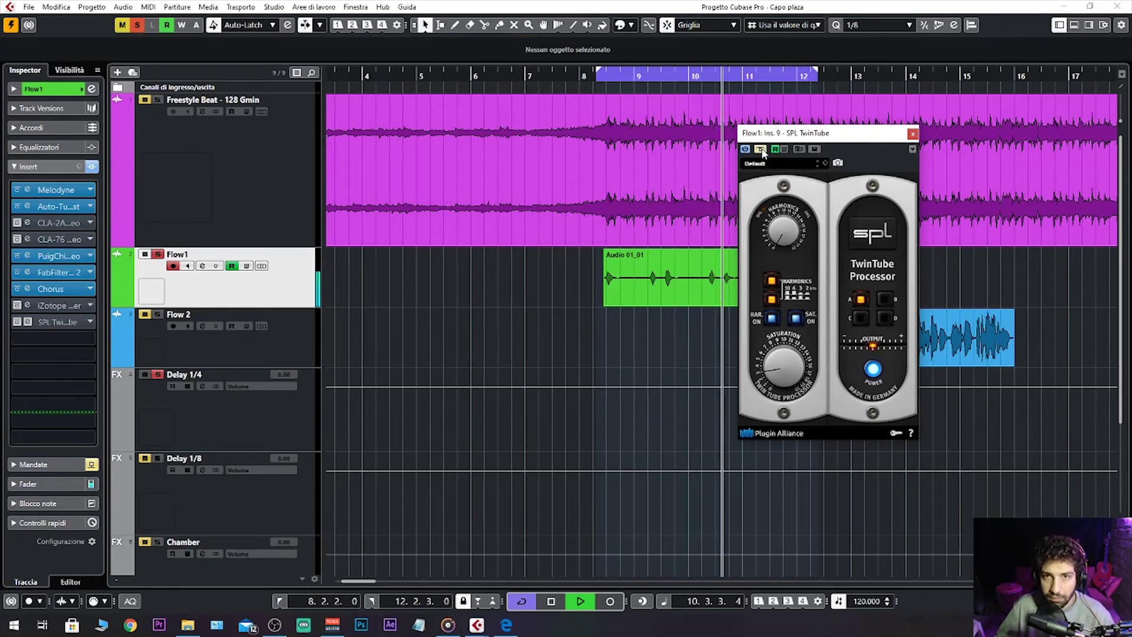
click(761, 149)
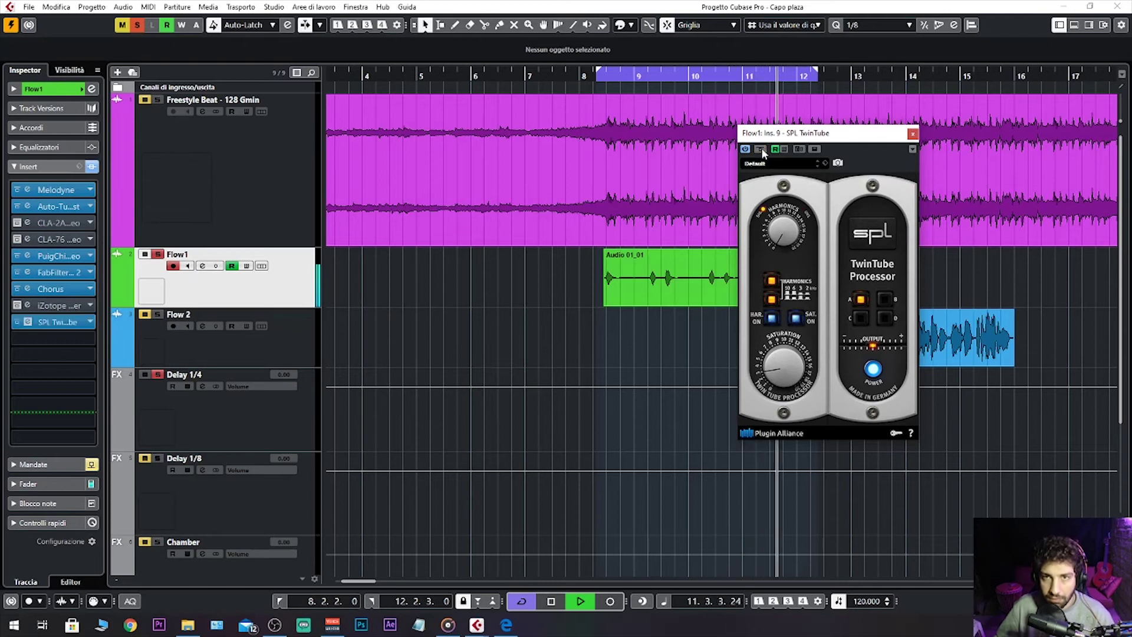
key(space)
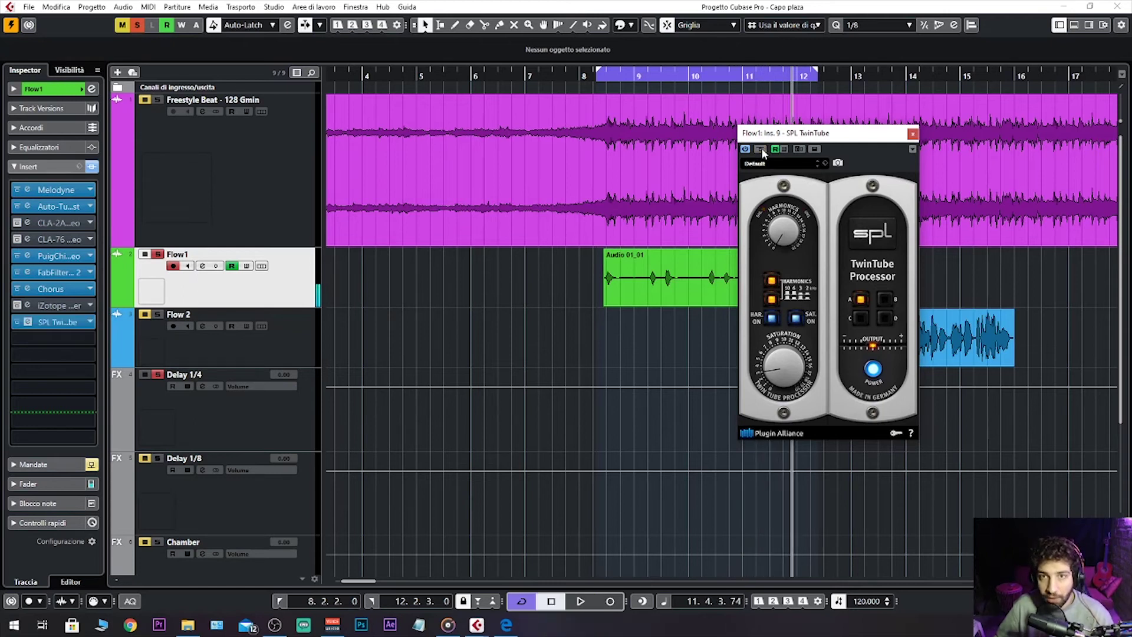
key(space)
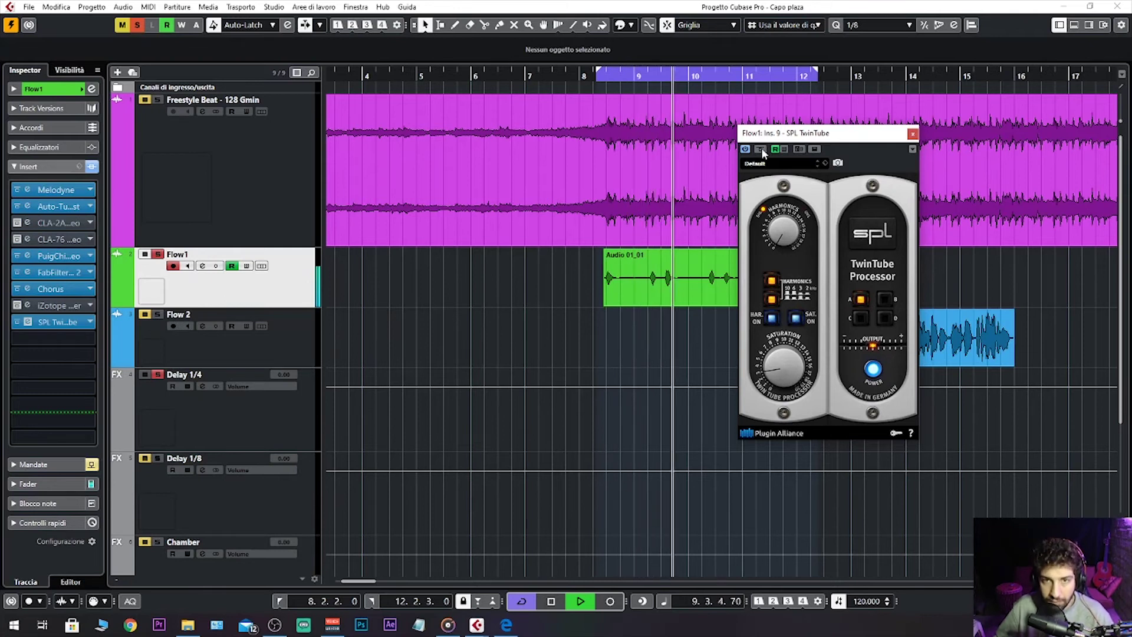
click(761, 149)
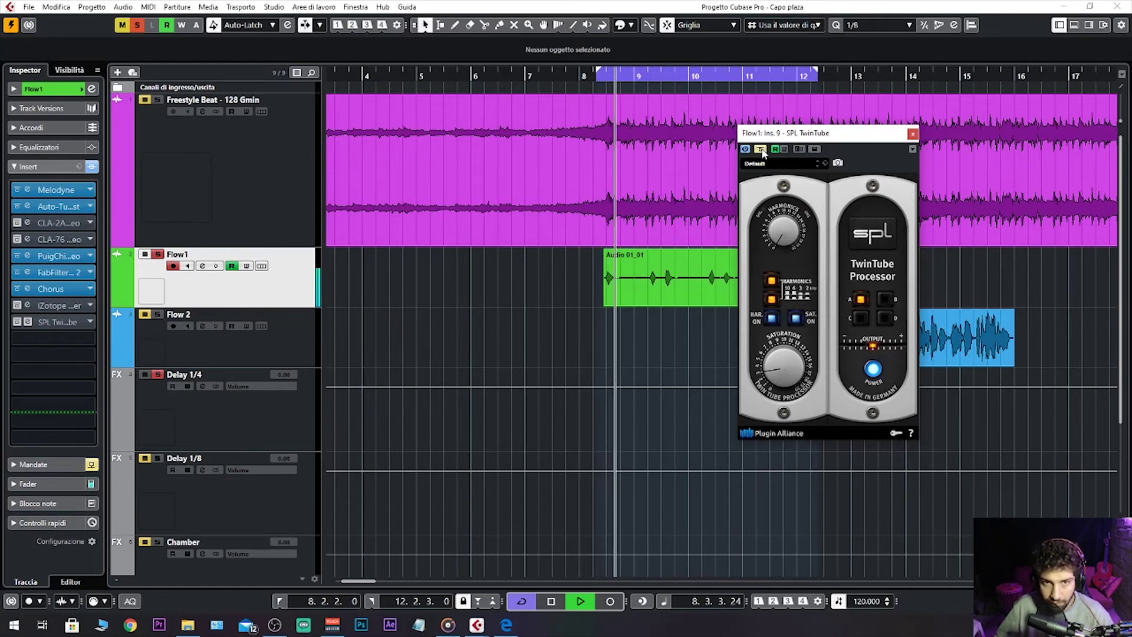
click(760, 149)
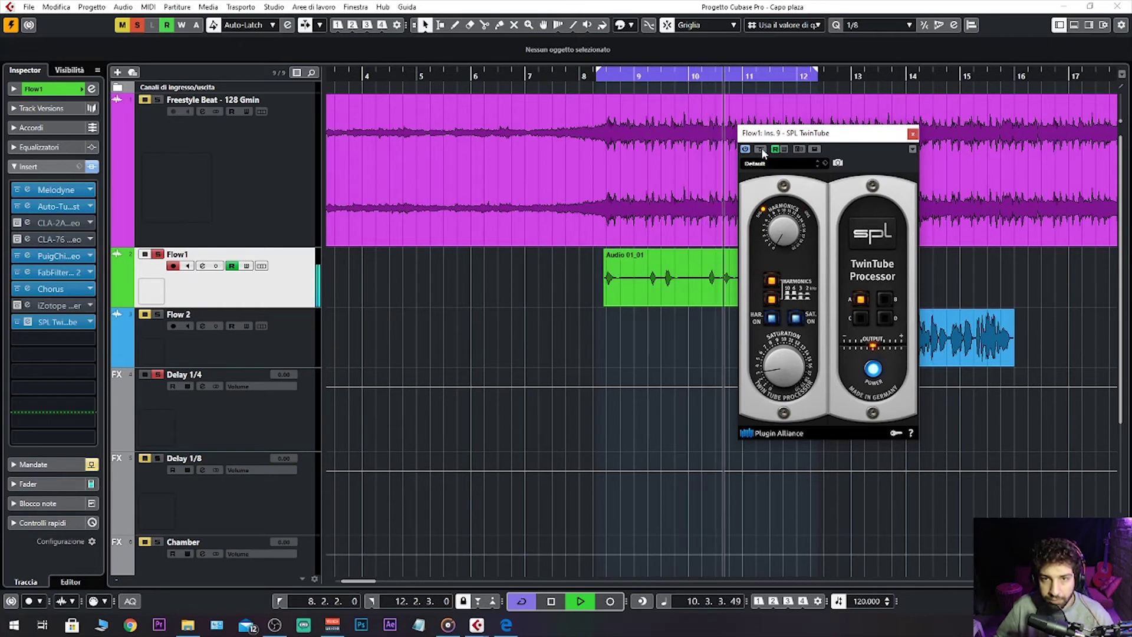
key(space)
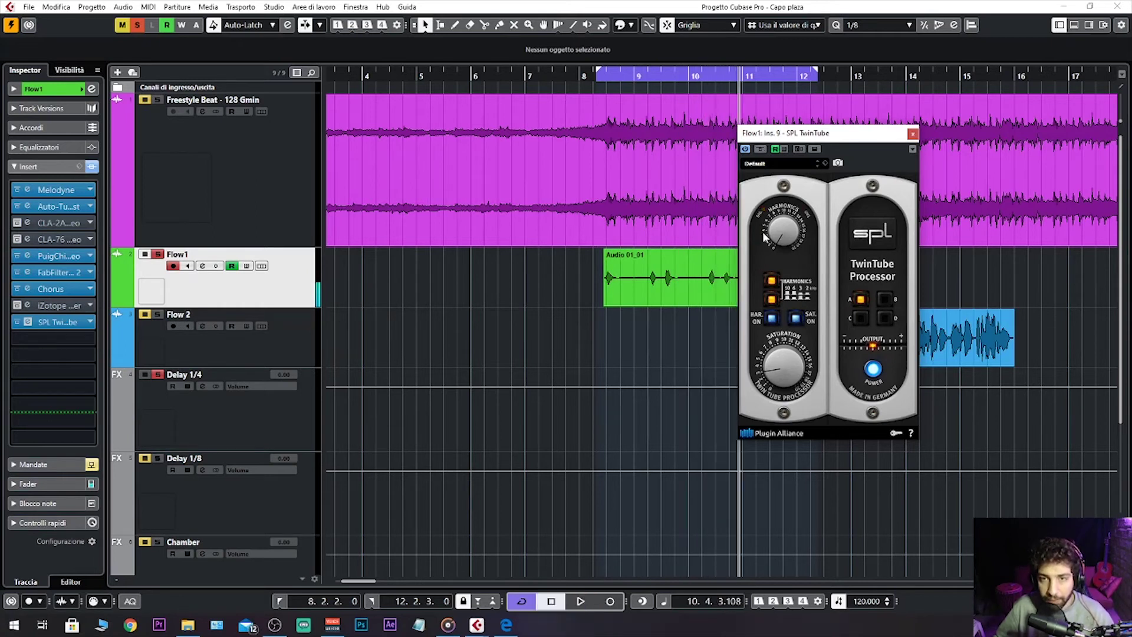
Switch off the upper Harmonics frequency selector in TwinTube, leaving only the lower one on.
click(794, 318)
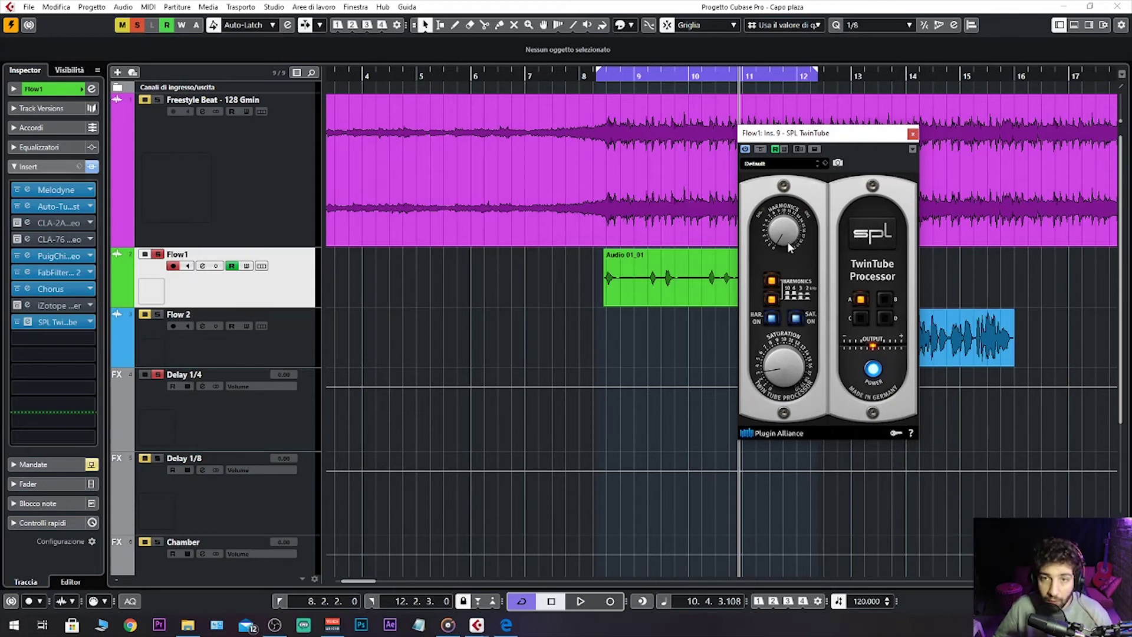
click(772, 281)
click(772, 281)
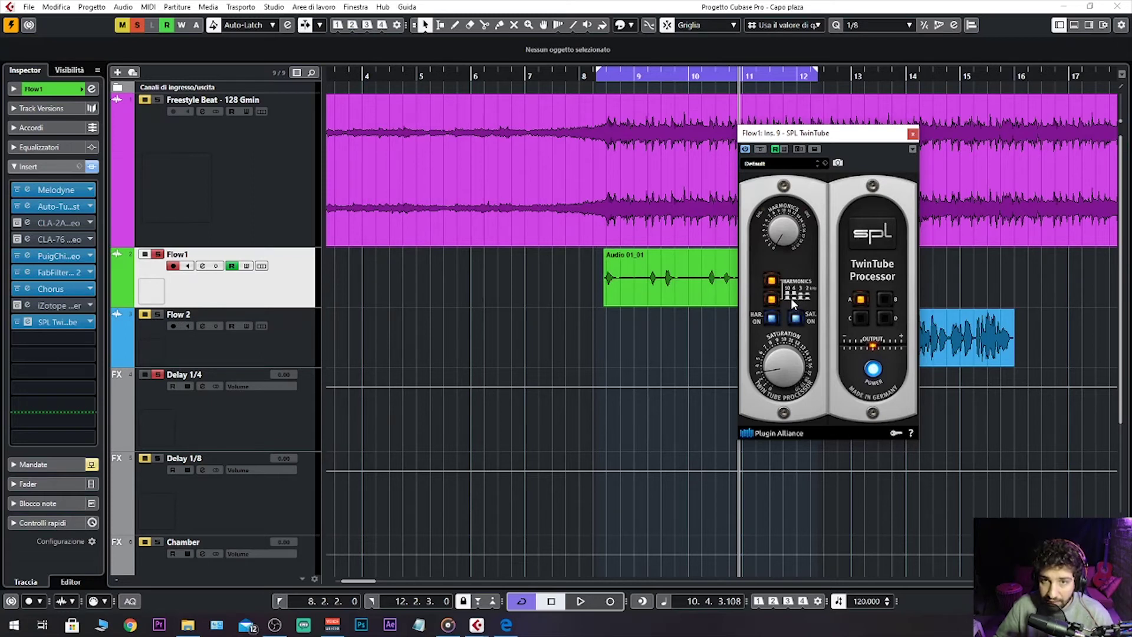
click(772, 281)
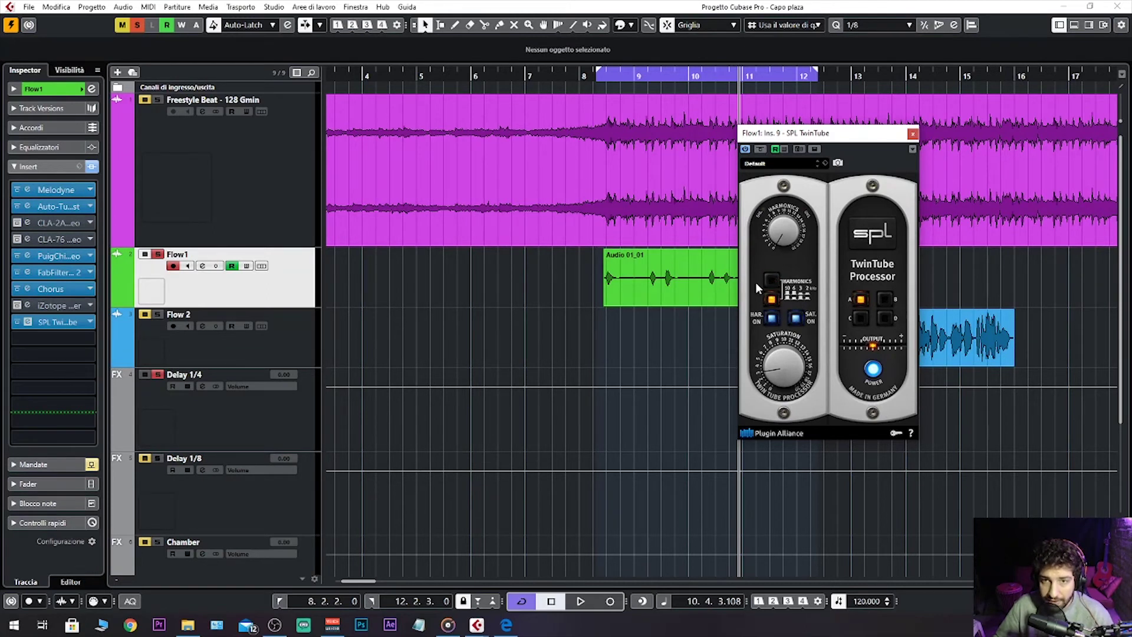
Audition the vocal loop while trying different TwinTube Harmonics levels, and settle the Harmonics knob at a low-to-moderate amount.
key(space)
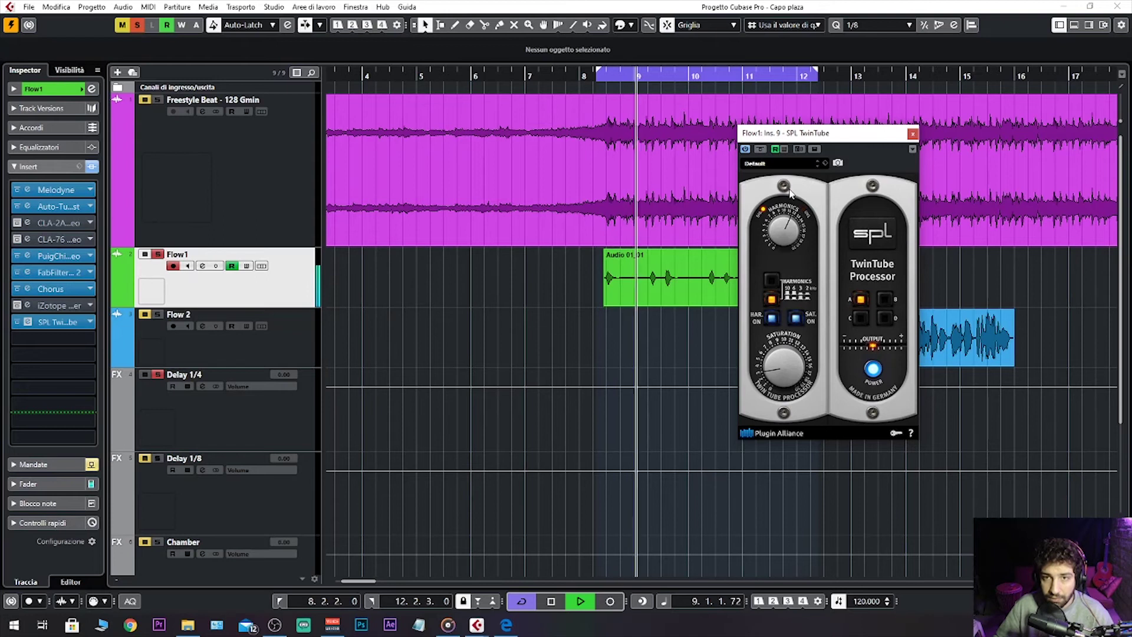
key(space)
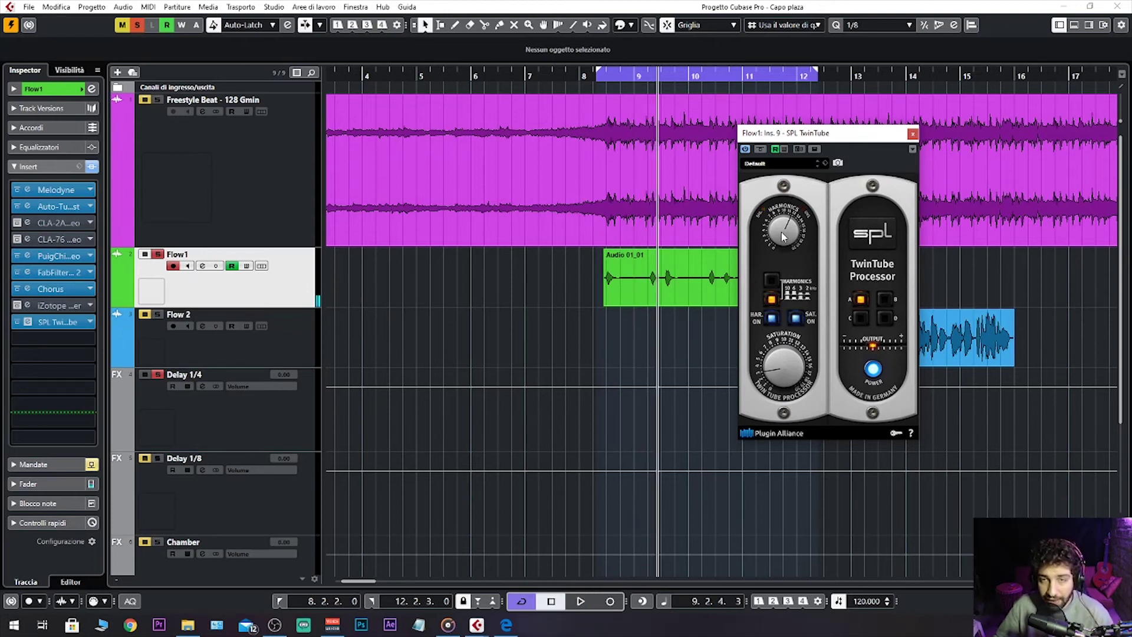
key(space)
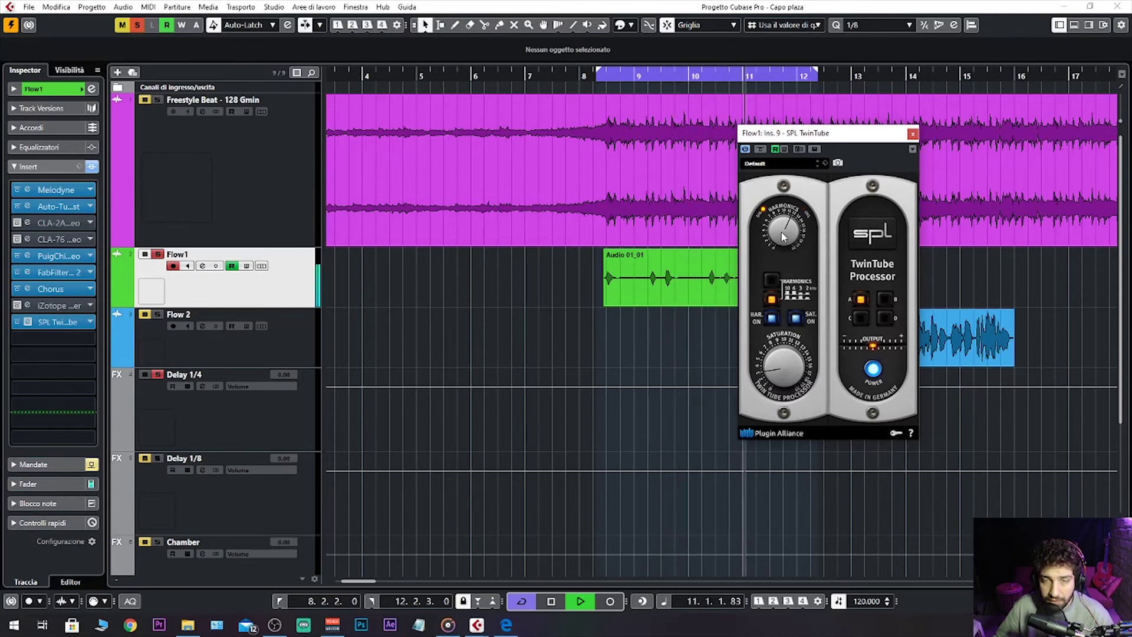
key(space)
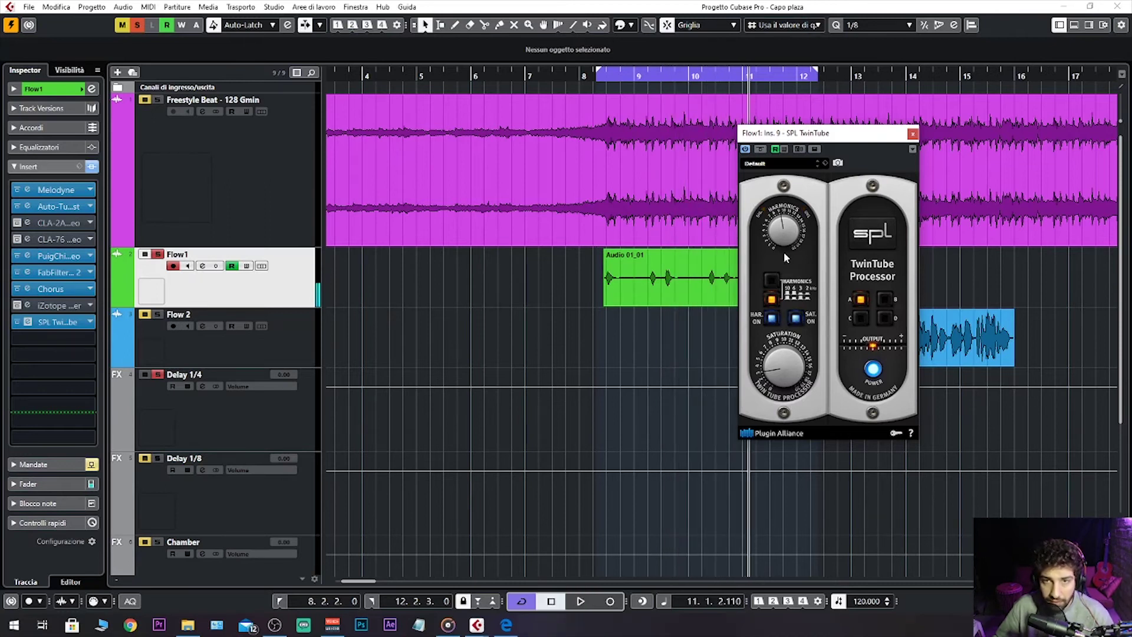
key(space)
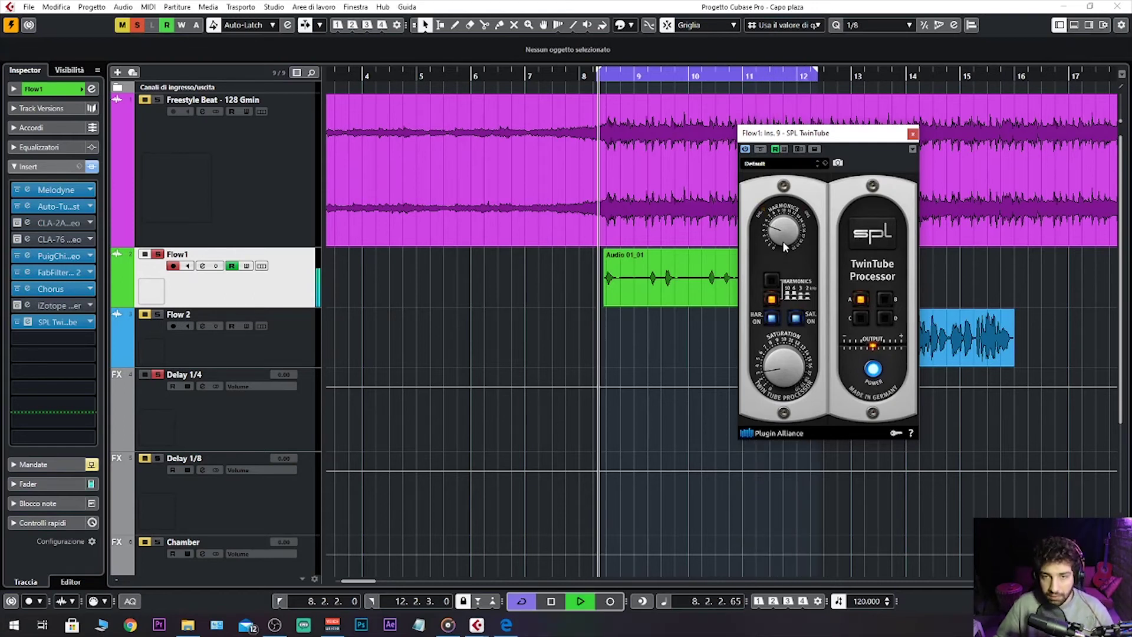
Compare the looping vocal with TwinTube's Harmonics section switched off and on, leaving it on.
click(770, 317)
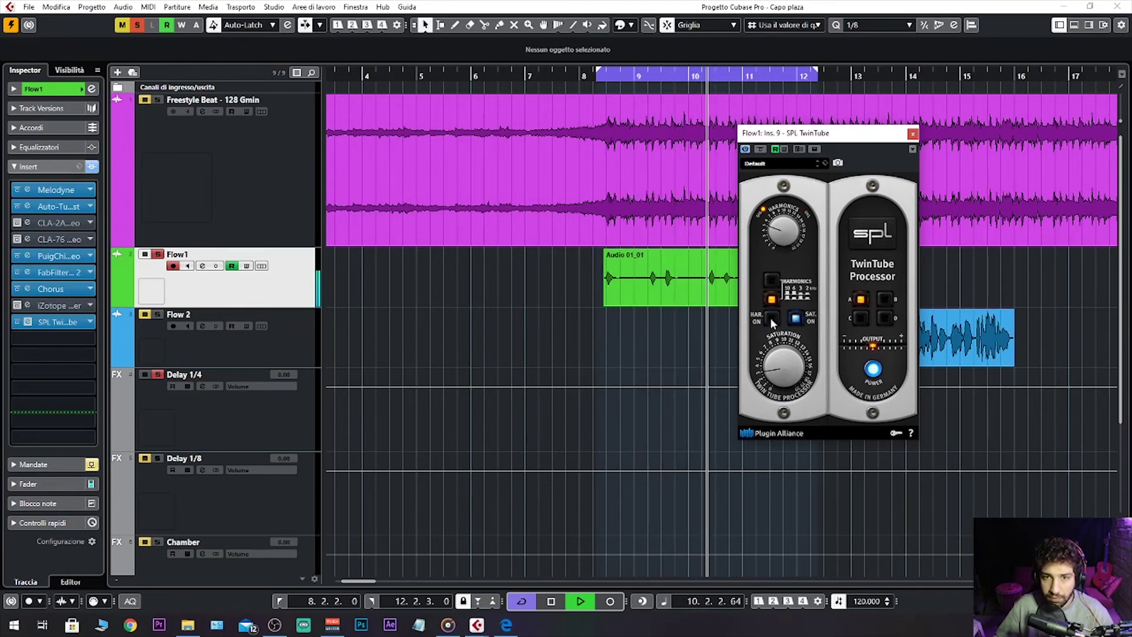
key(space)
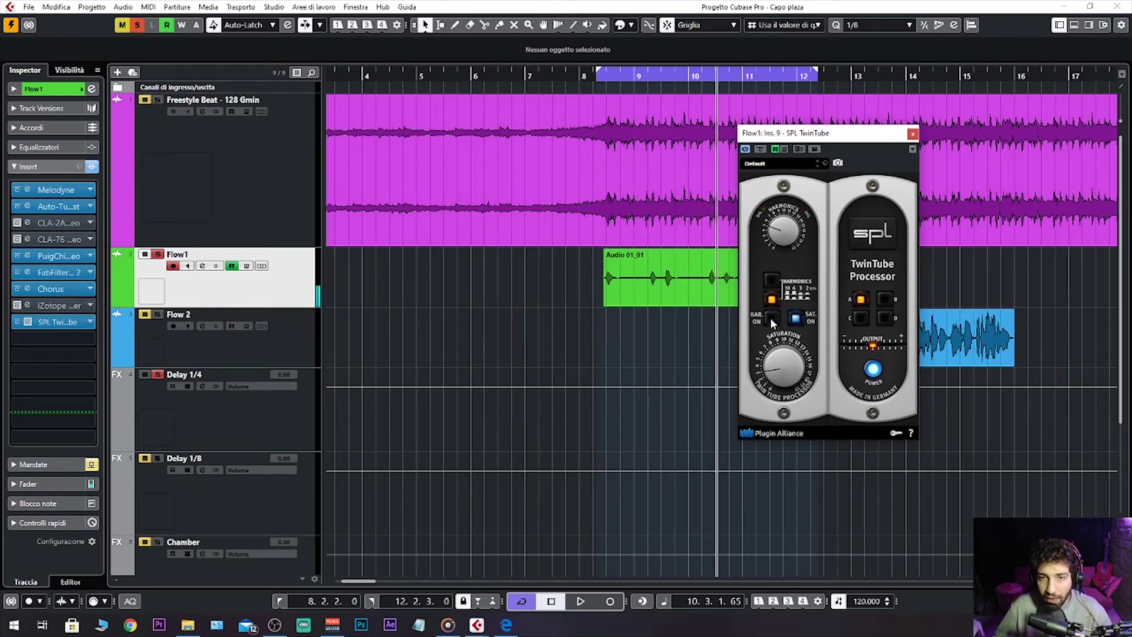
key(space)
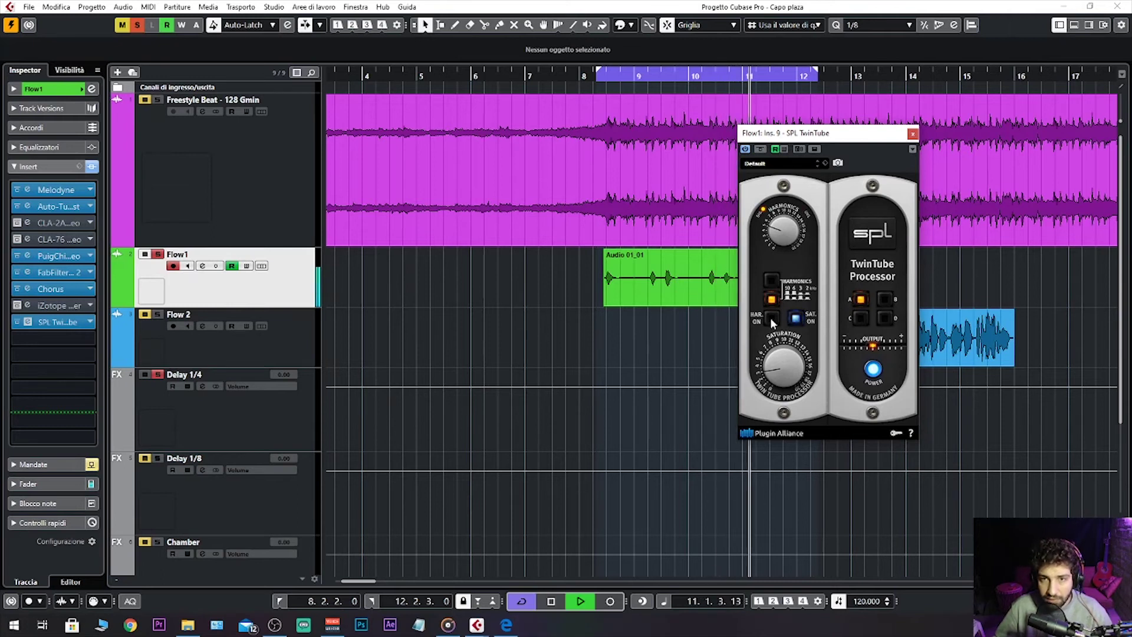
click(770, 317)
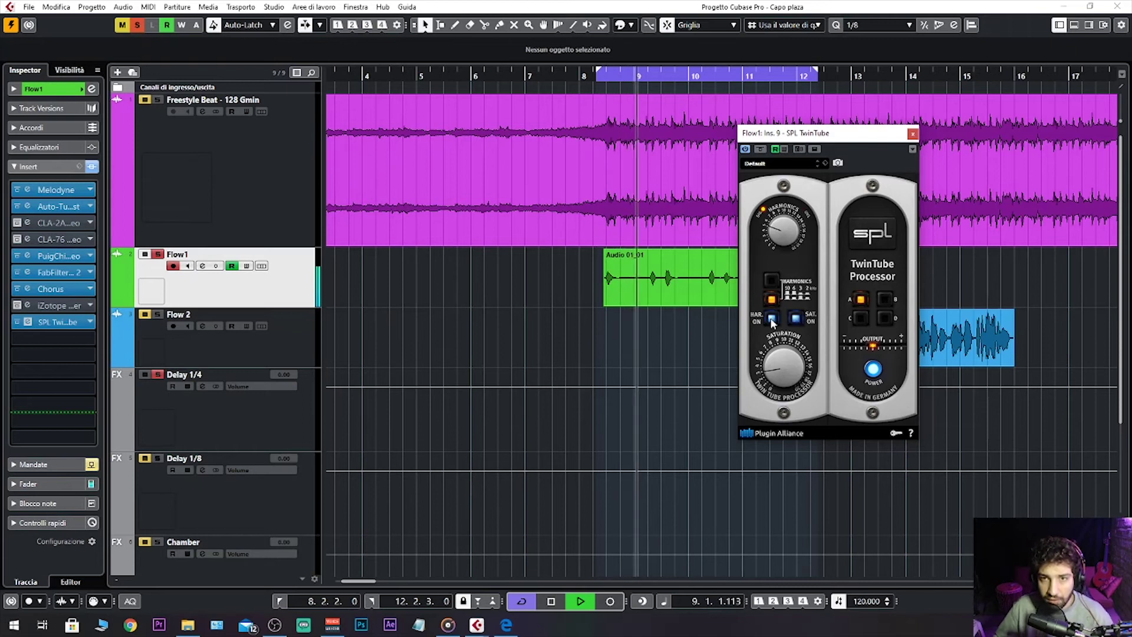
Compare the vocal with the whole TwinTube insert bypassed and active at the chosen Harmonics level, and replay the loop's start.
click(761, 149)
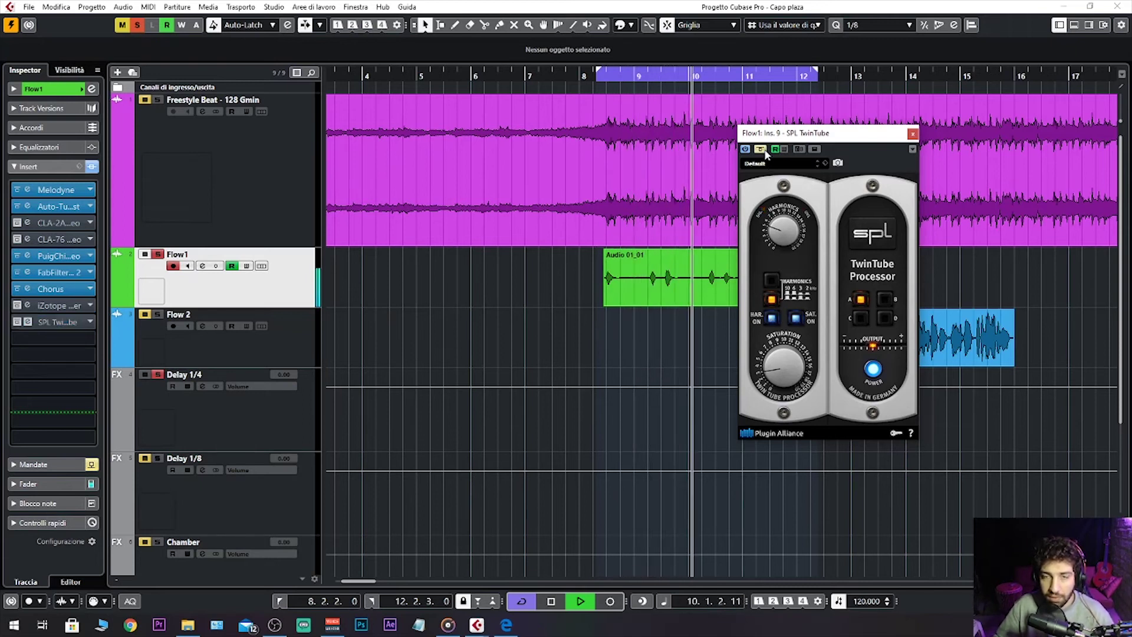
click(764, 149)
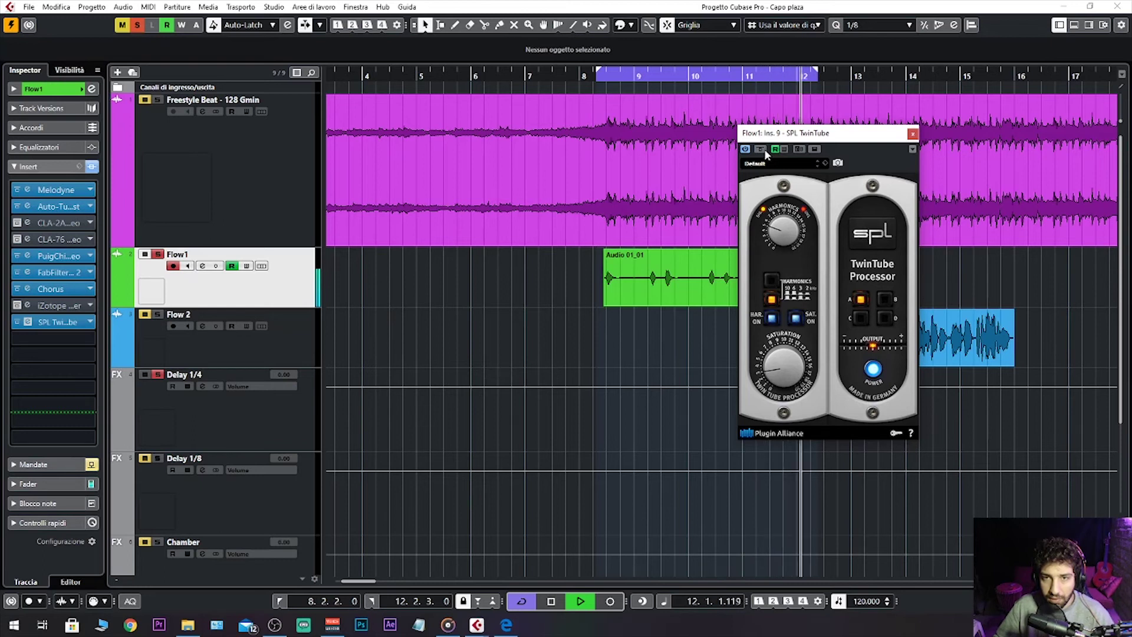
key(space)
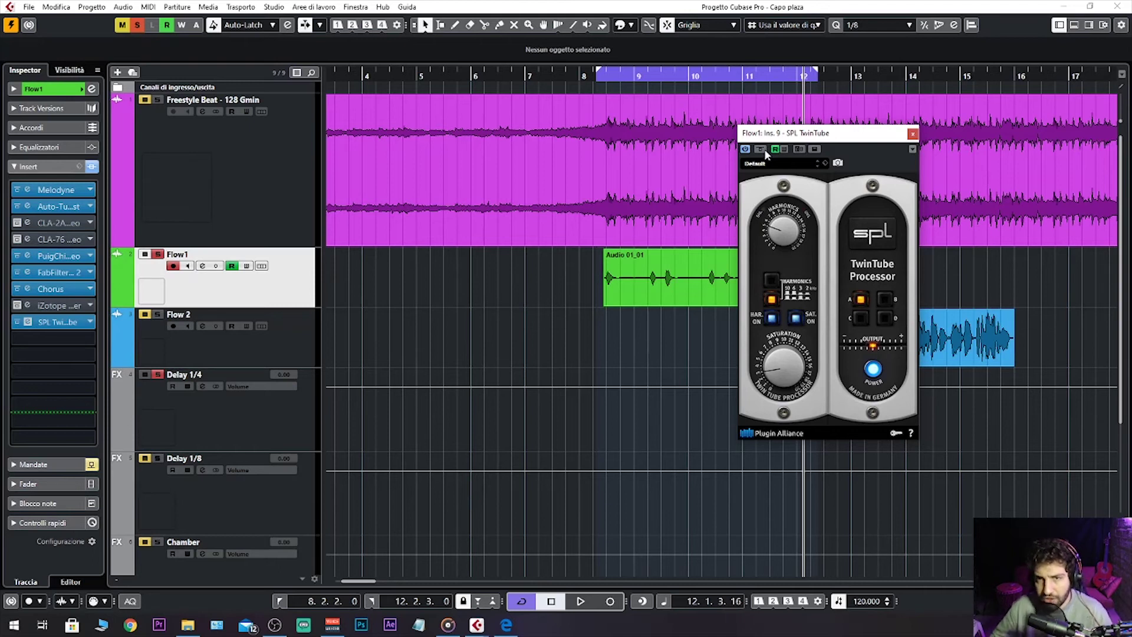
key(space)
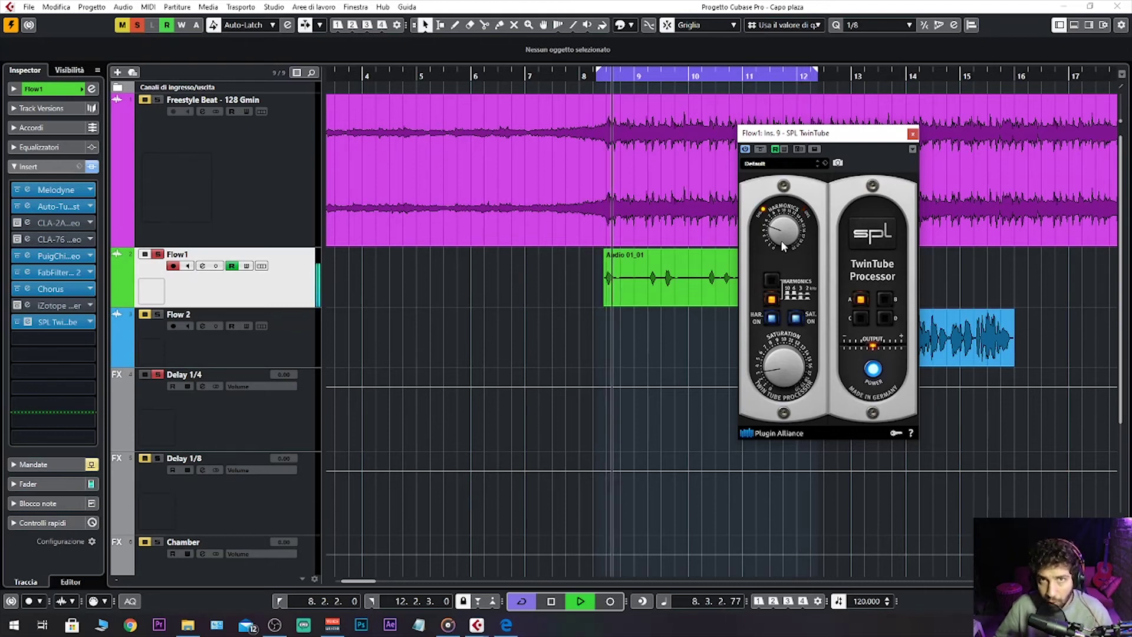
key(space)
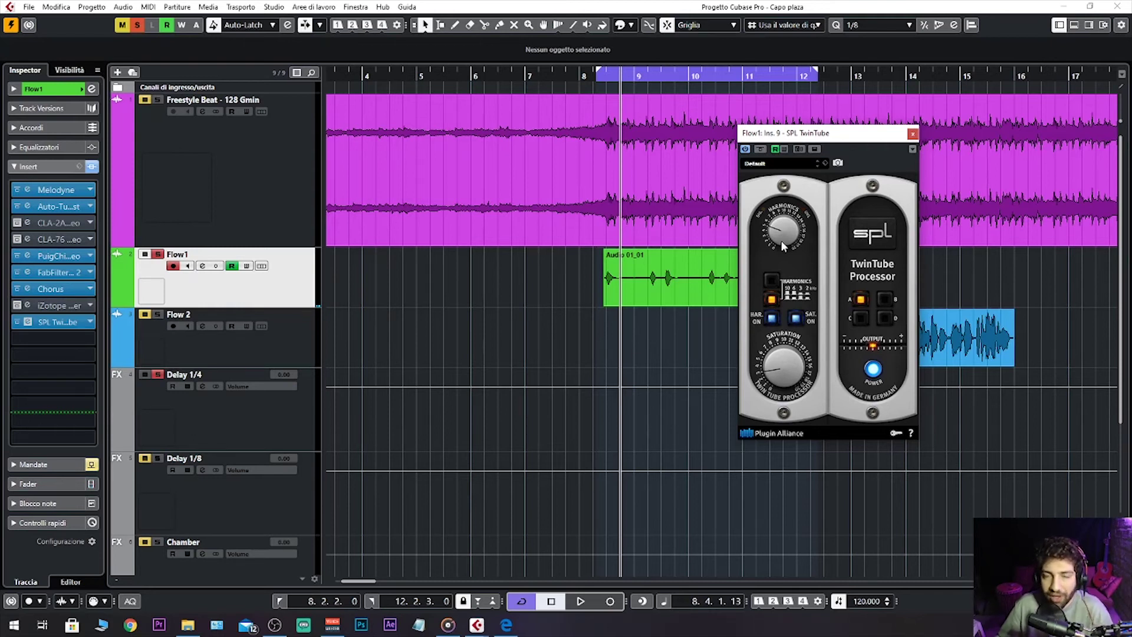
Try a much stronger TwinTube Saturation on the vocal loop, and return the Saturation to about 3.
drag(778, 361, 769, 320)
key(space)
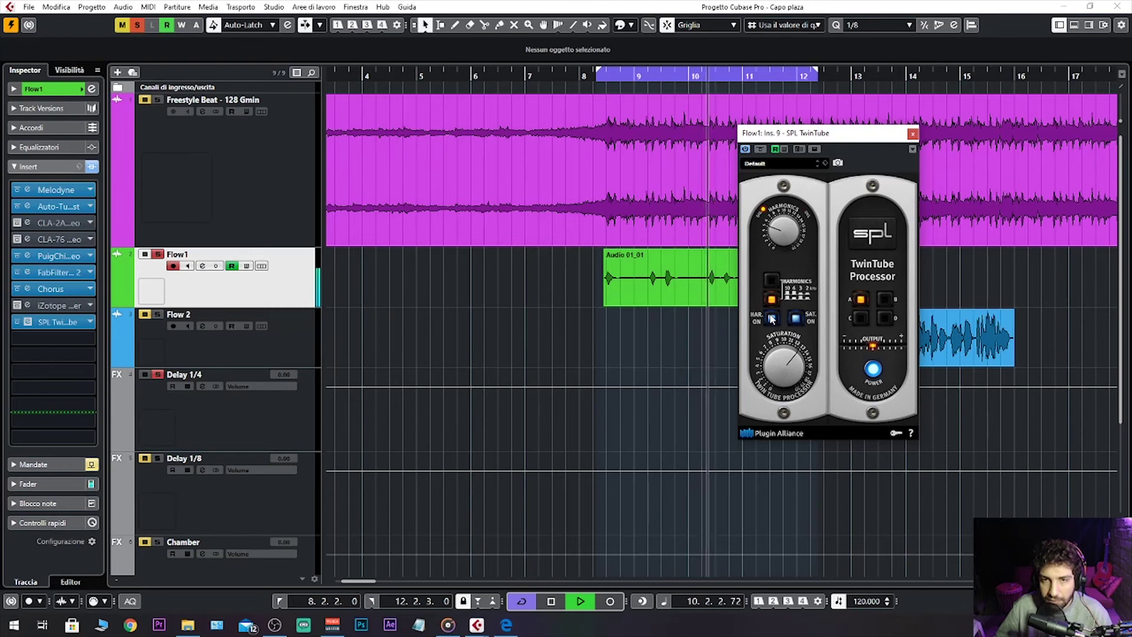
key(space)
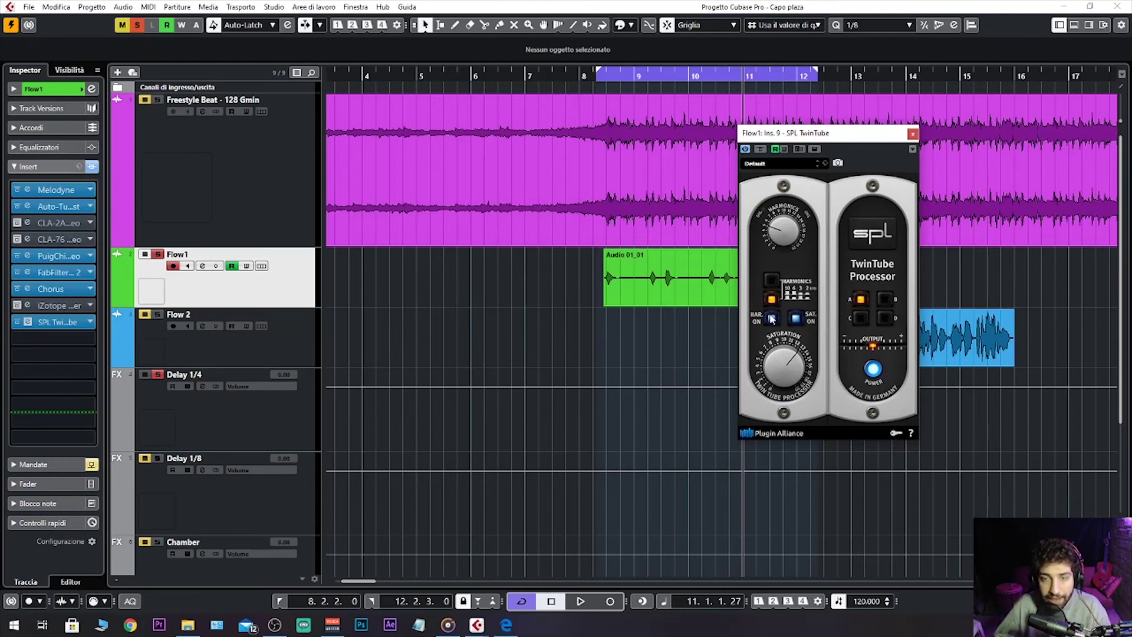
drag(822, 358, 774, 392)
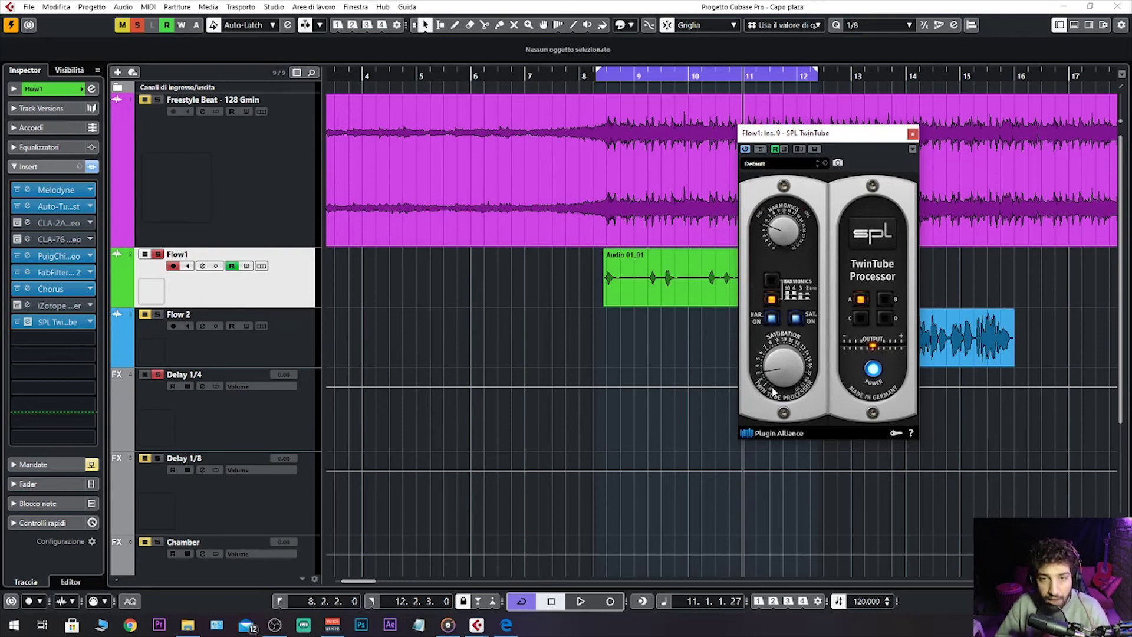
Recheck the solo vocal loop with TwinTube bypassed and active at Saturation about 3.
key(space)
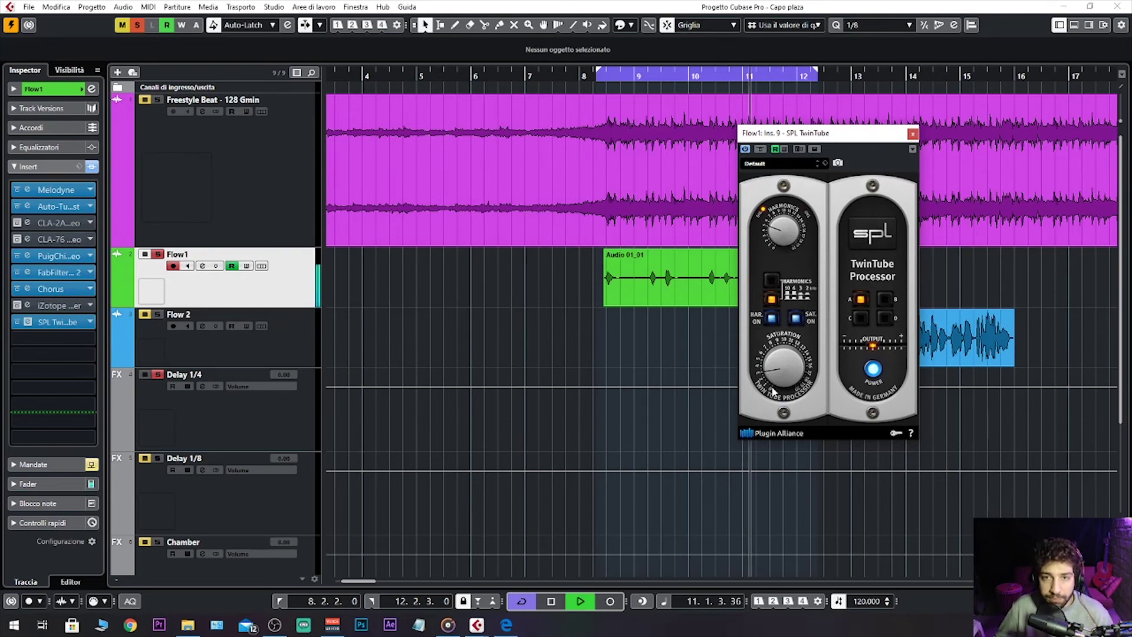
click(762, 150)
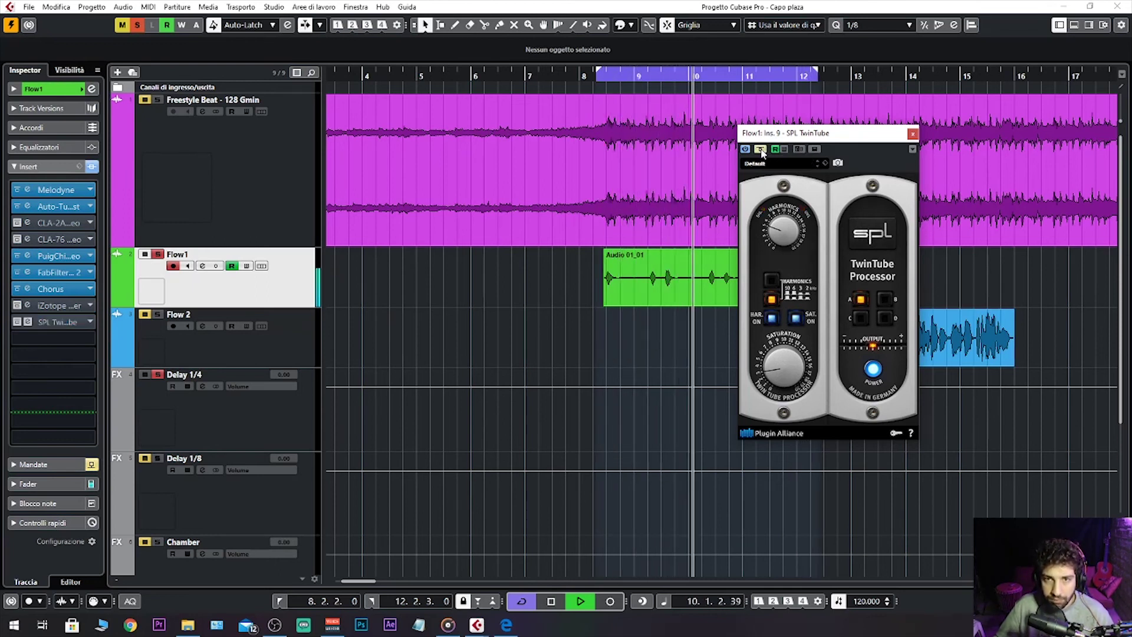
click(761, 150)
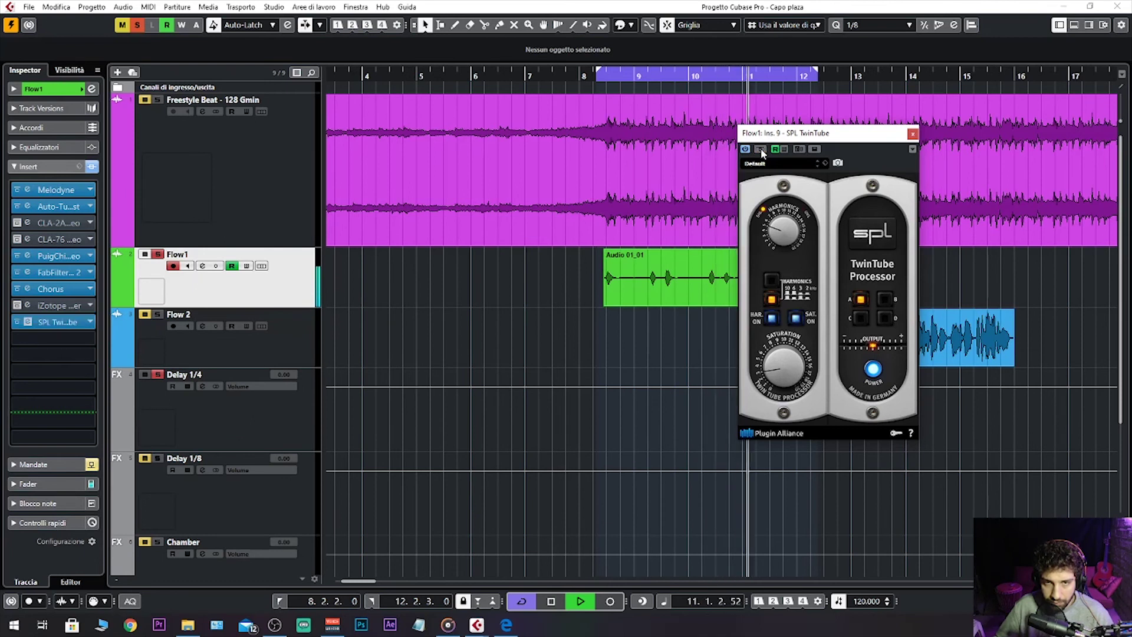
key(space)
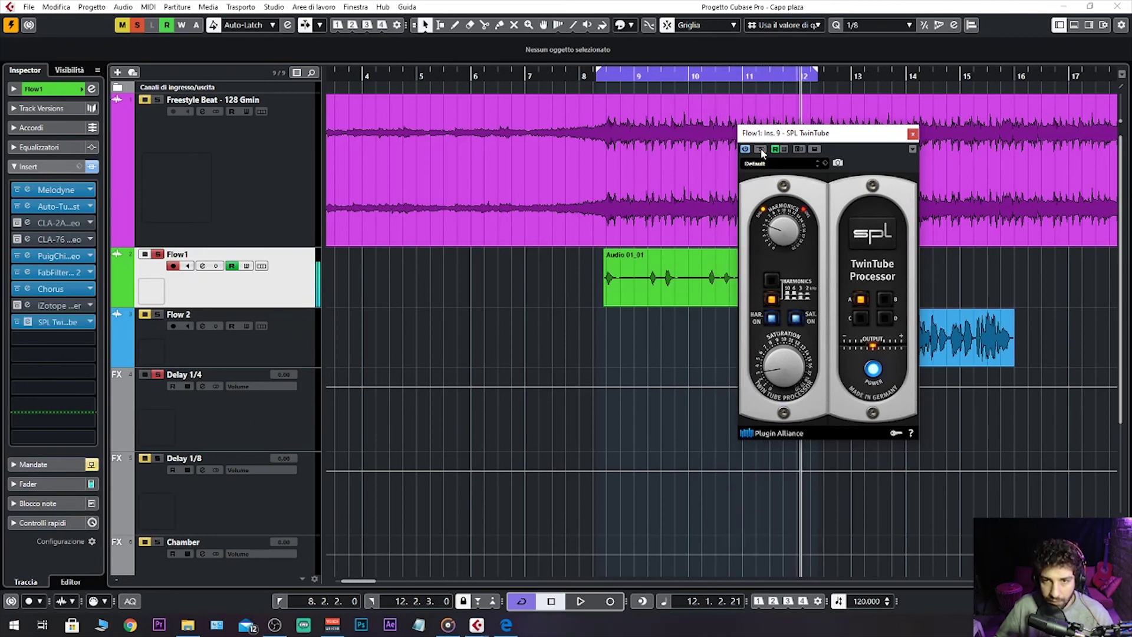
Reactivate Flow1's sends and solo the Freestyle Beat track alongside the vocal during loop playback.
click(91, 464)
key(space)
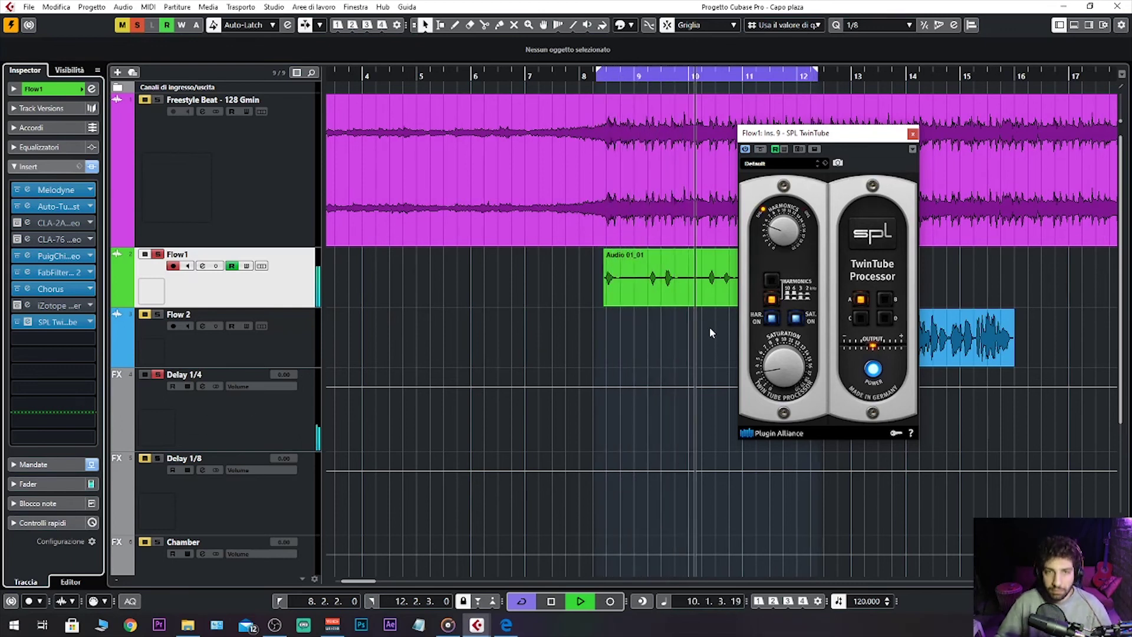
click(158, 99)
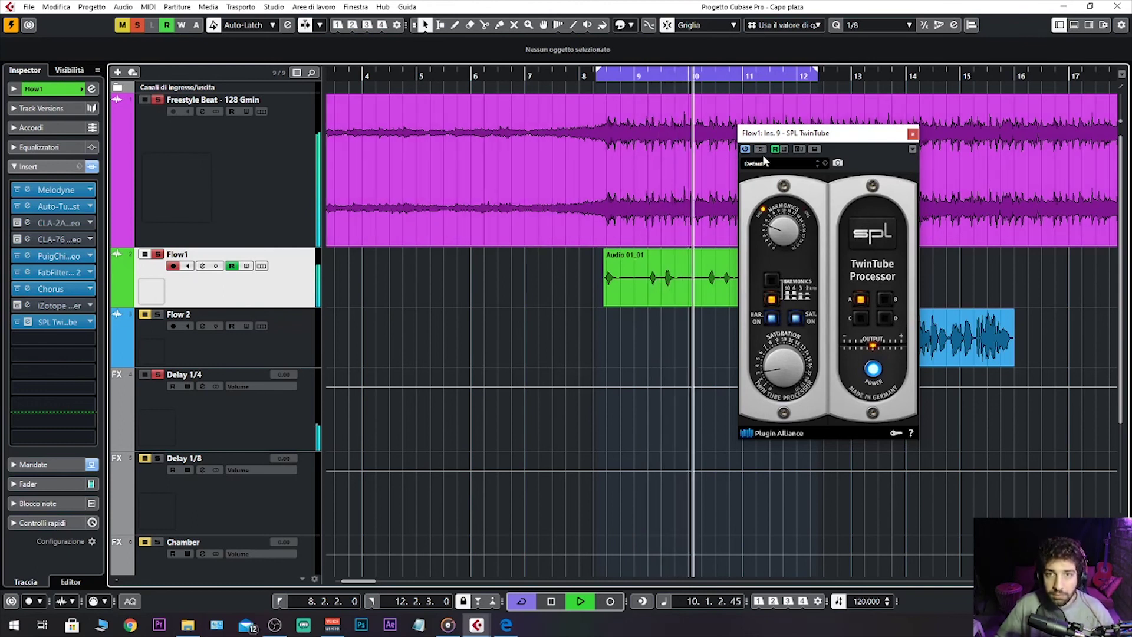
Compare TwinTube bypassed and active on the vocal with the beat playing, and stop playback.
click(761, 150)
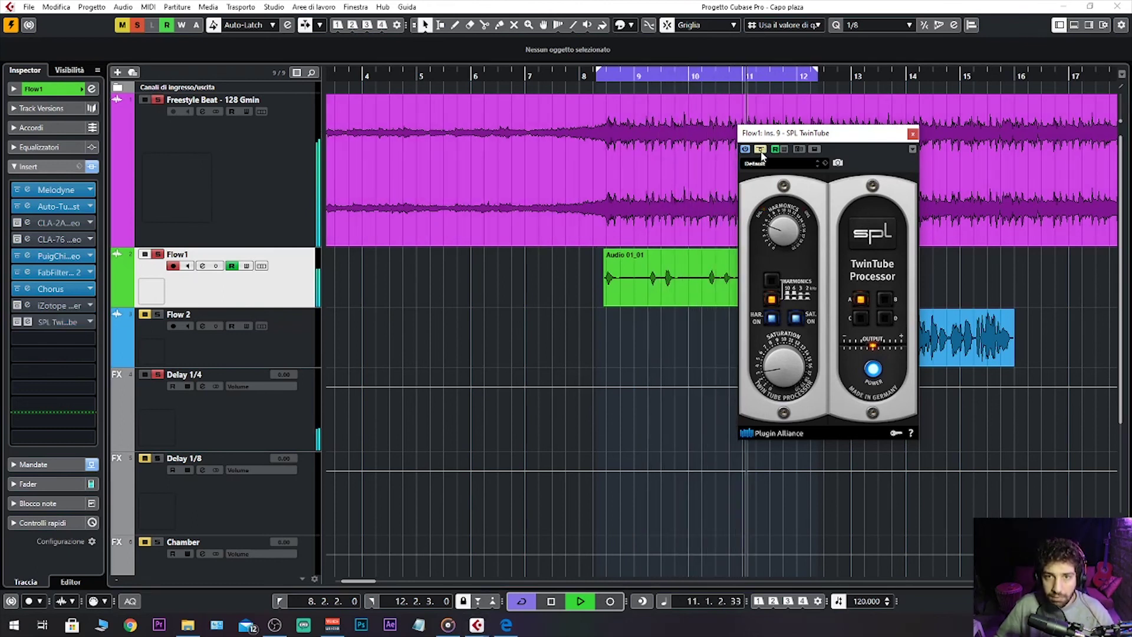
click(762, 151)
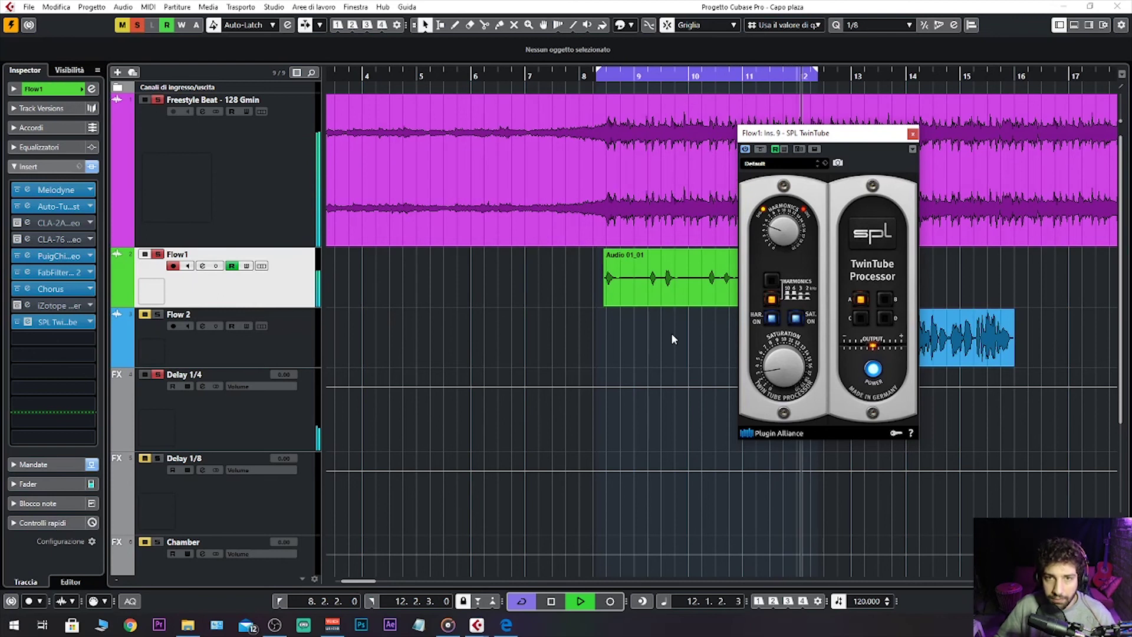
key(space)
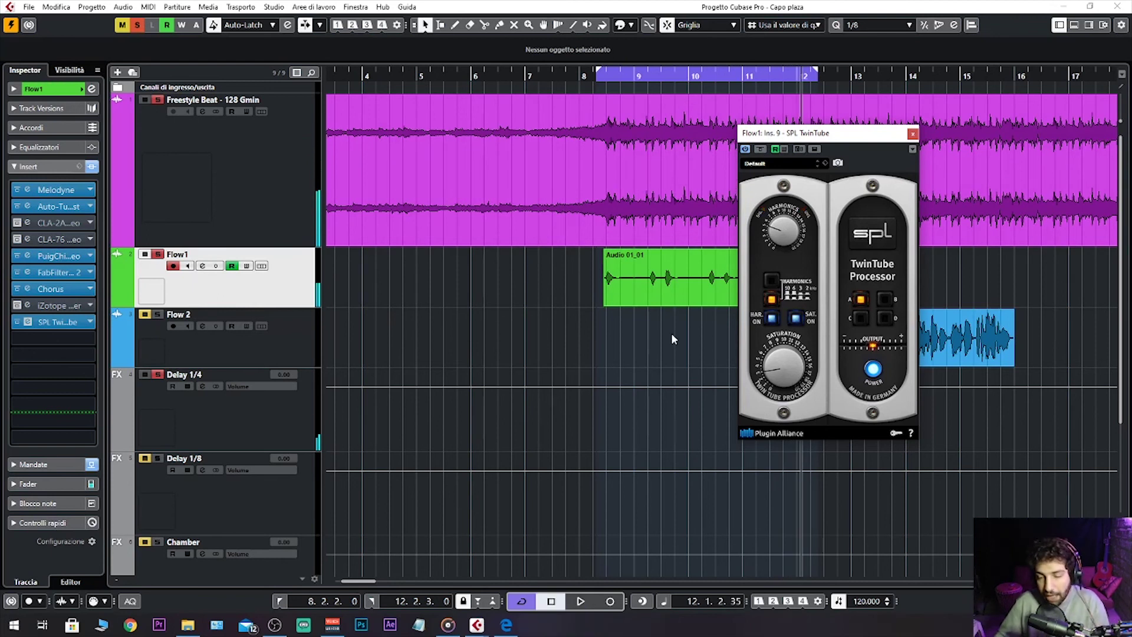